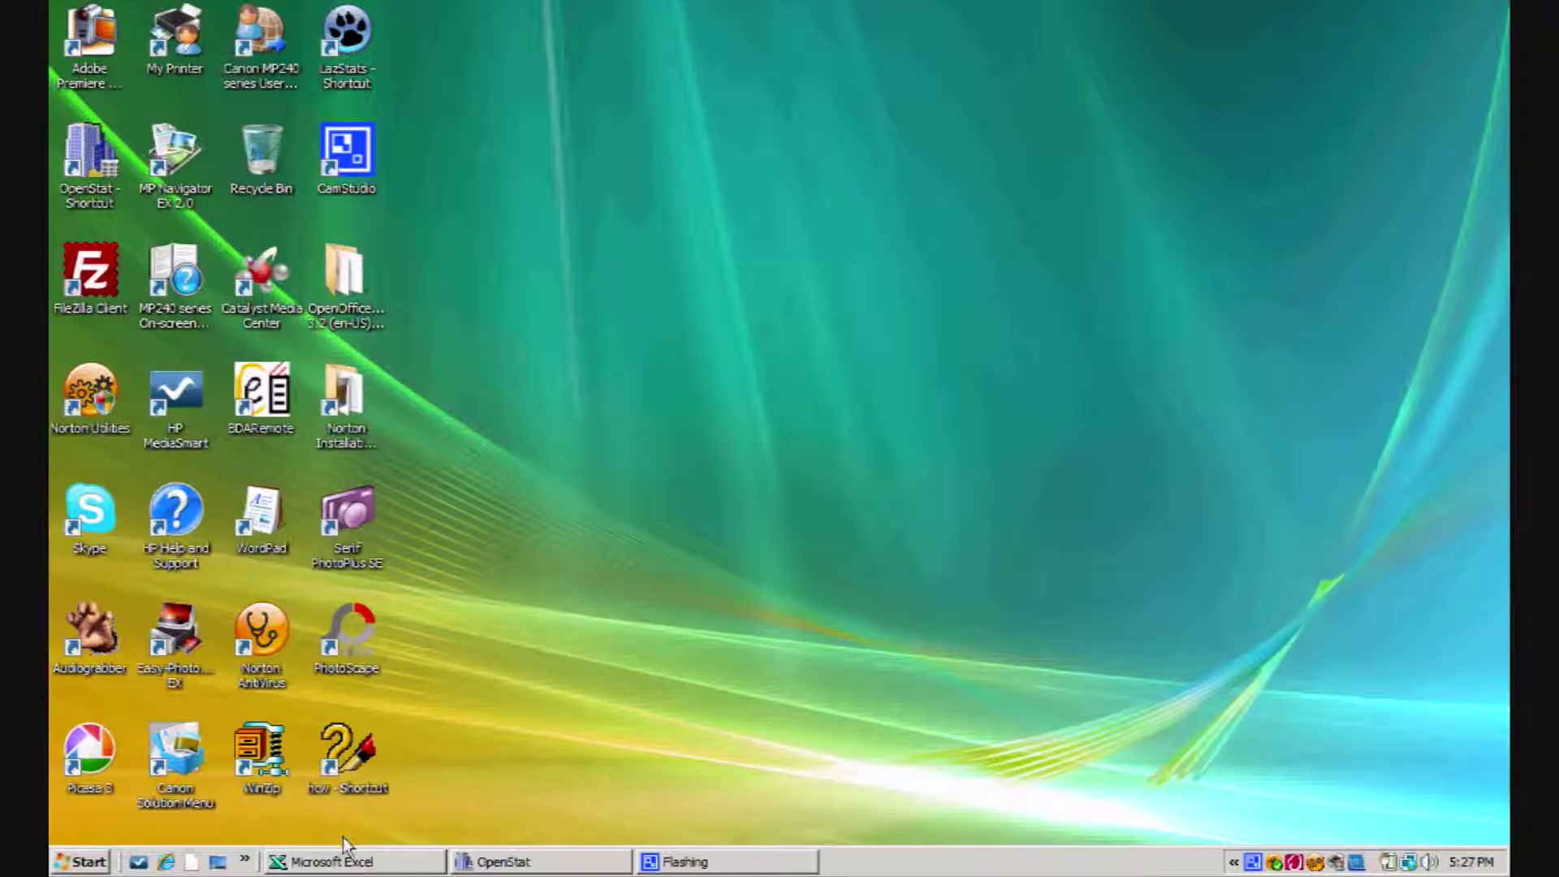
# - Bring the cansas workbook window in Excel to the front
pyautogui.click(353, 864)
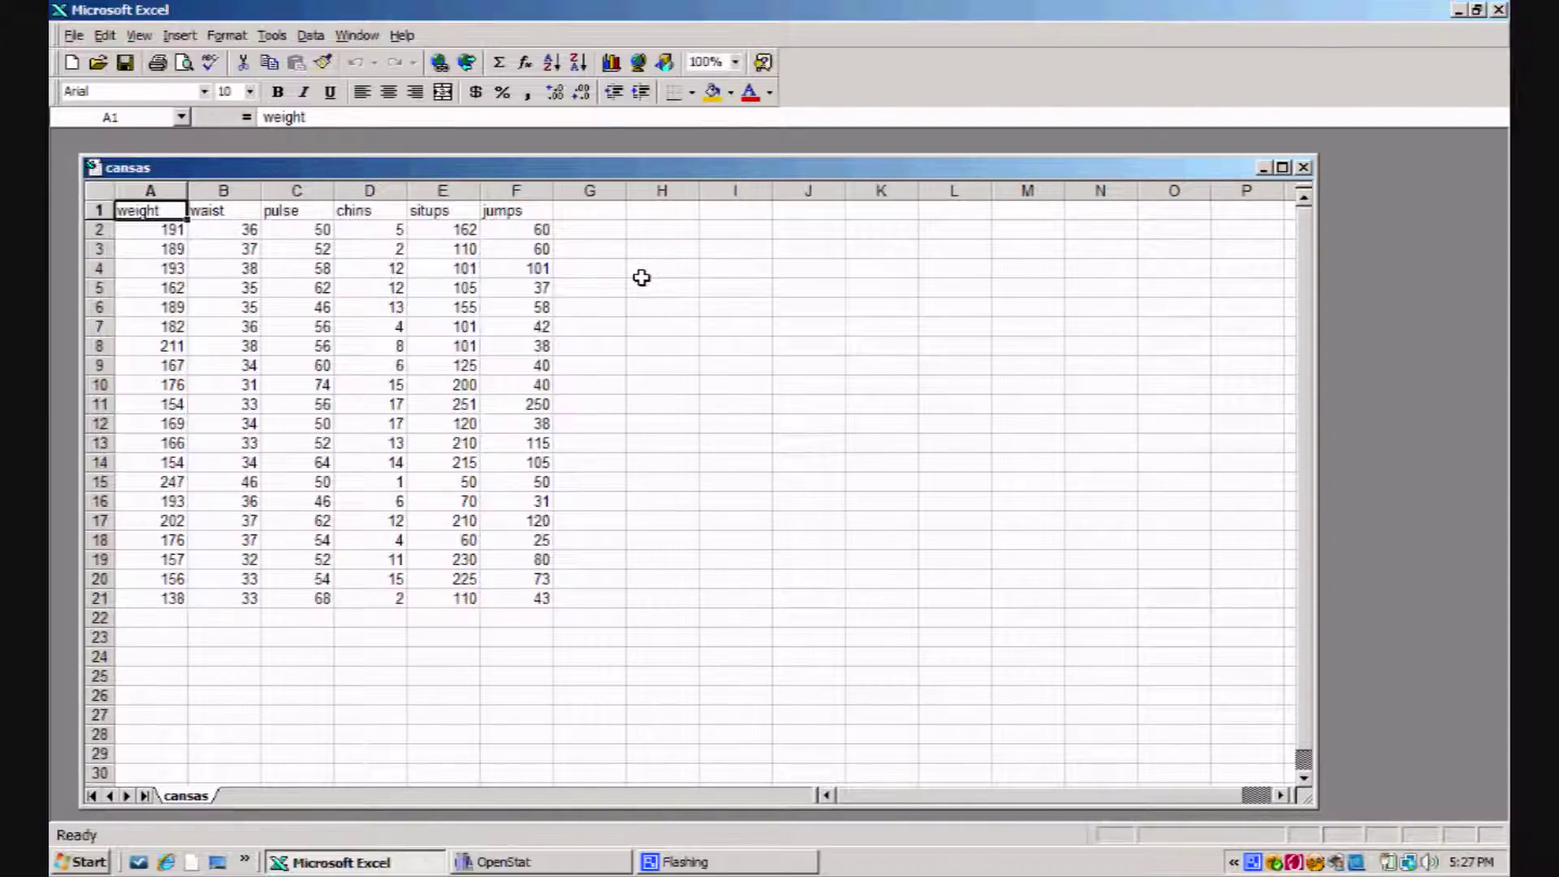
pyautogui.click(74, 37)
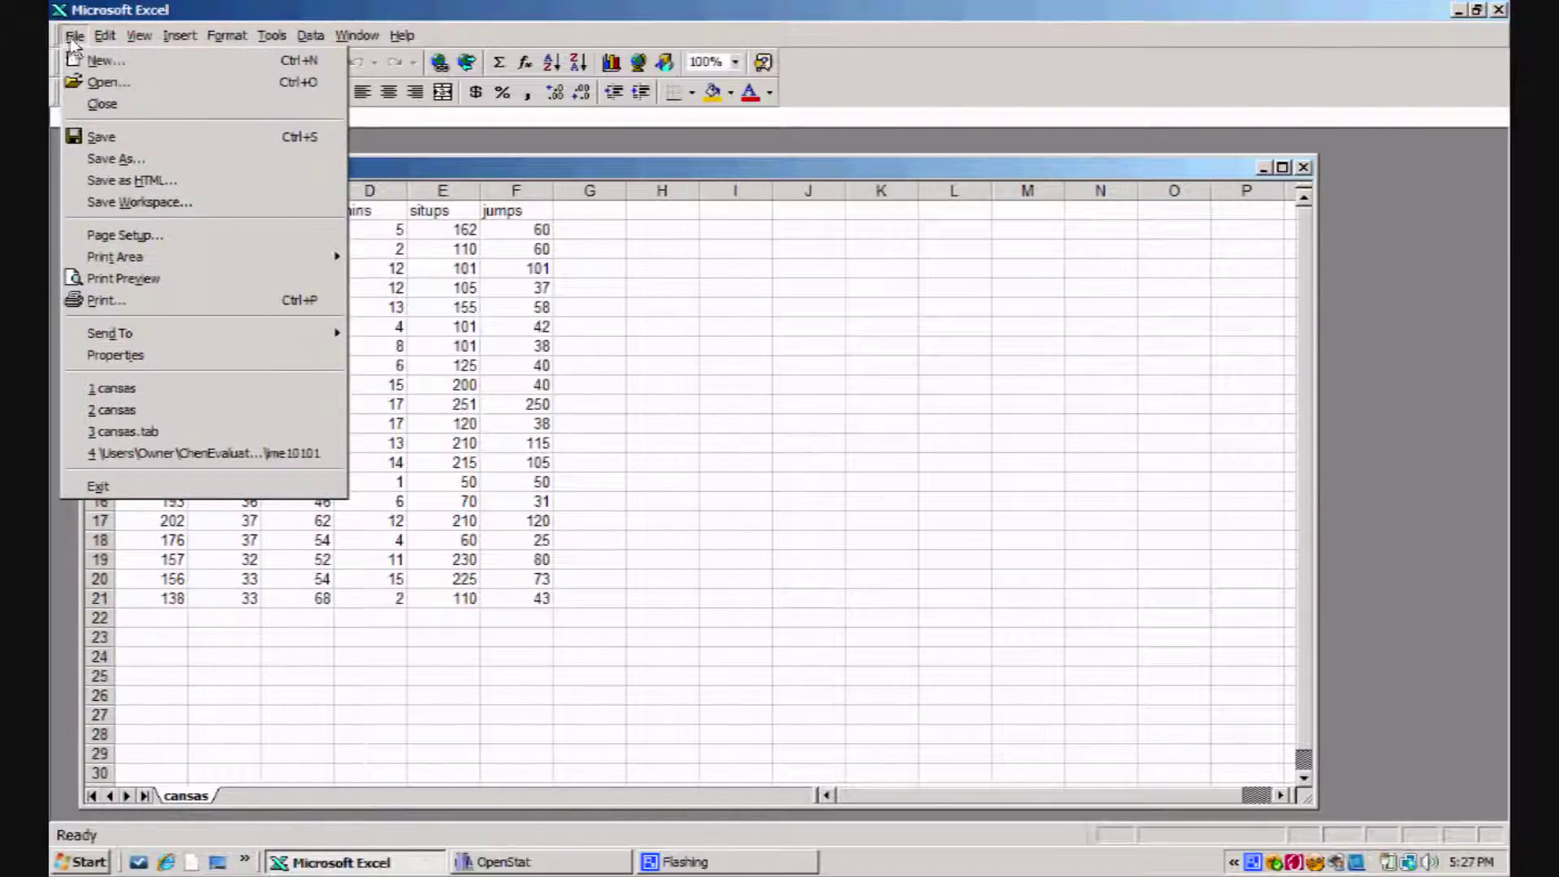
# - Save the cansas data as Text (Tab delimited), replacing the existing cansas.txt
pyautogui.click(102, 160)
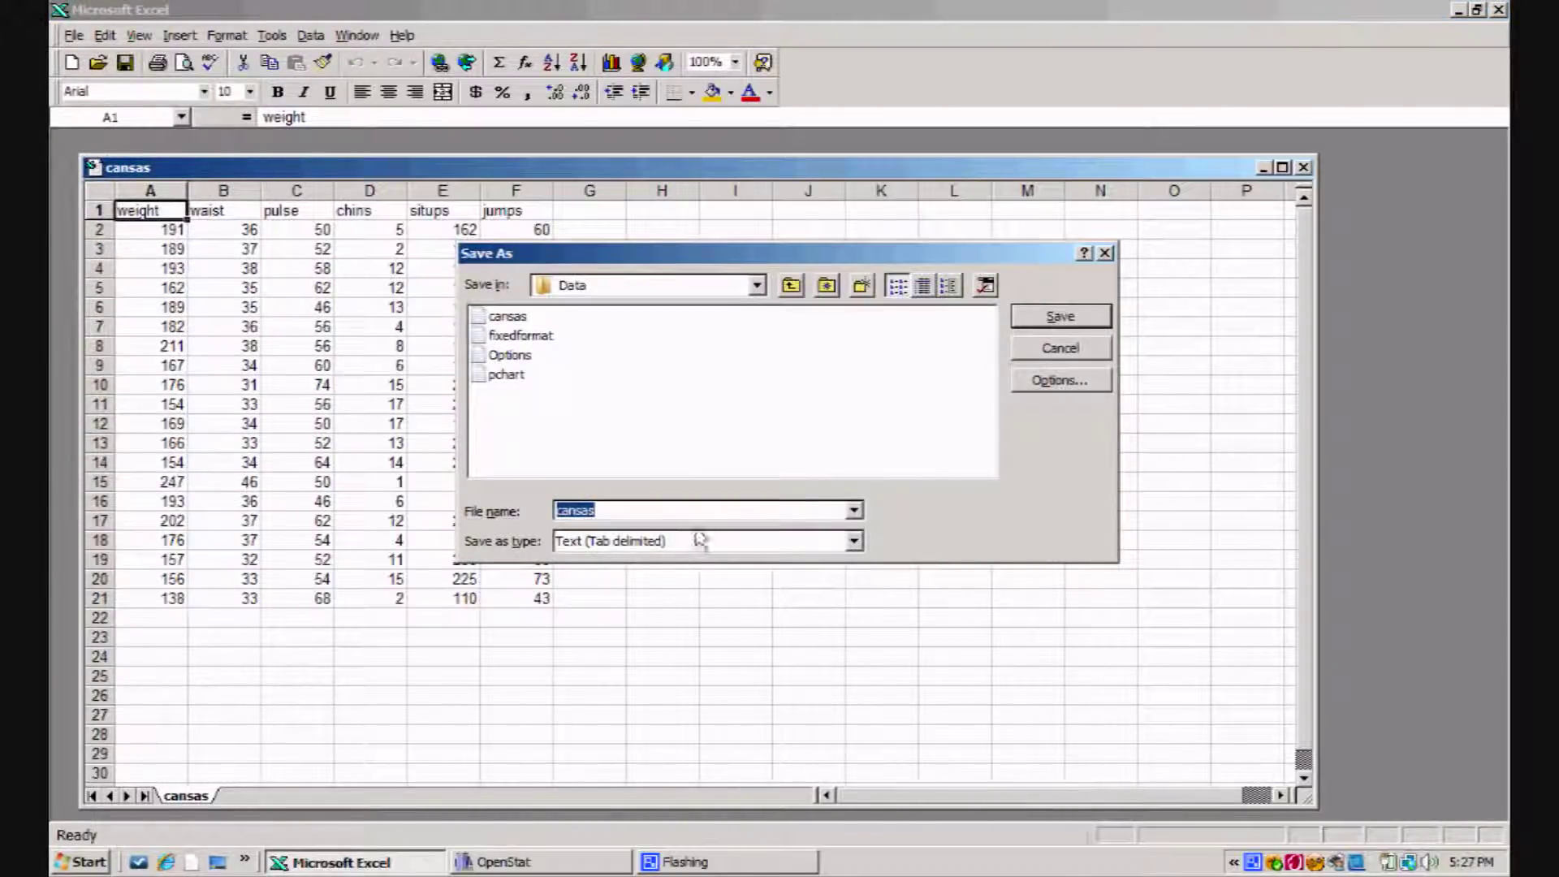
pyautogui.click(854, 542)
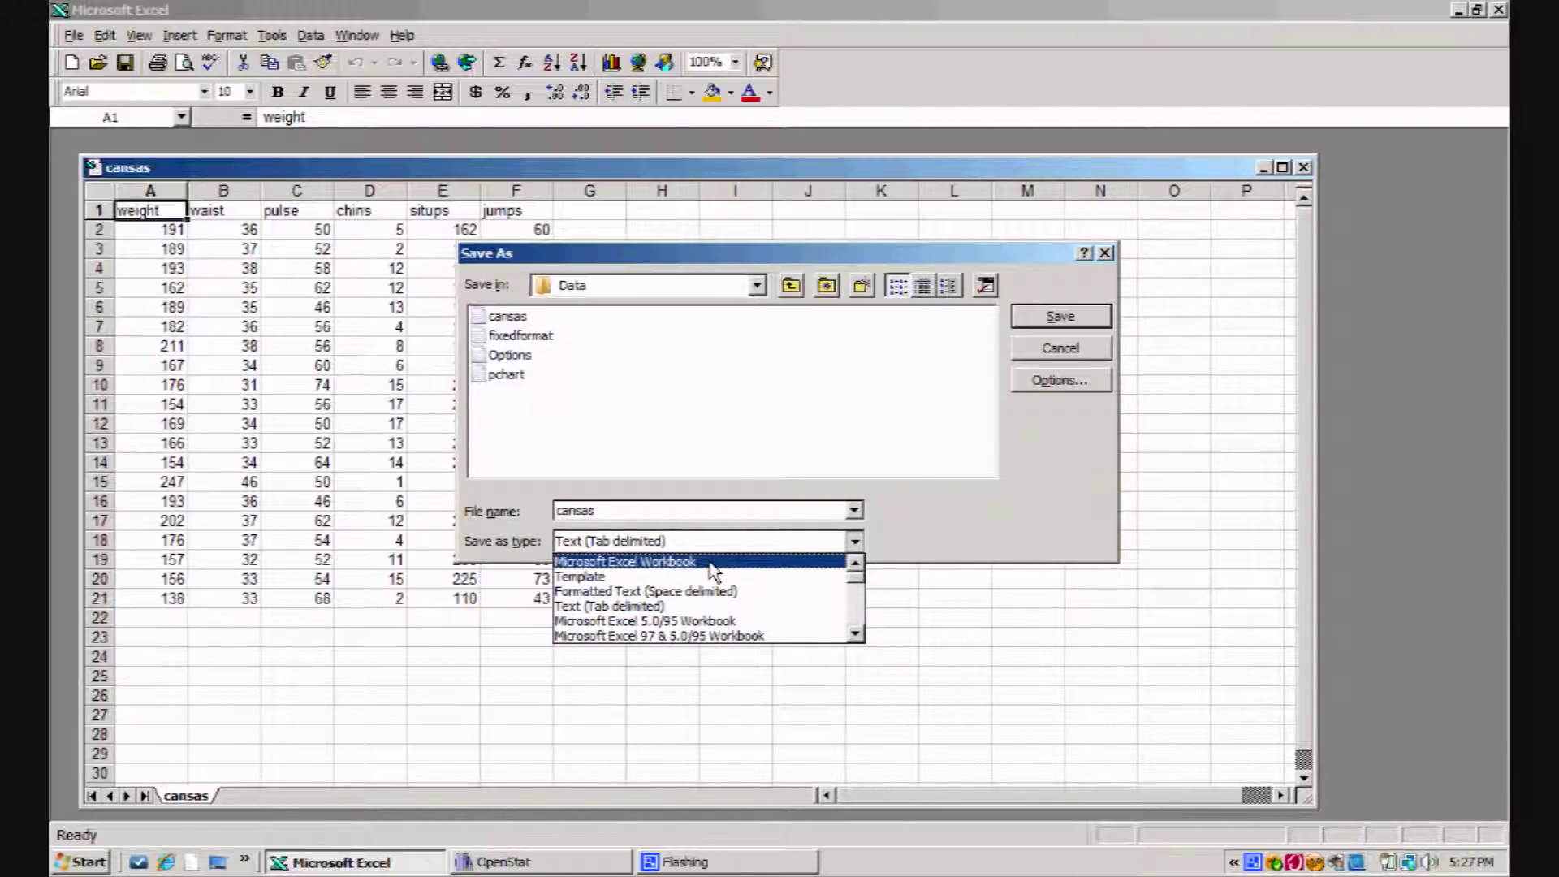
pyautogui.click(855, 540)
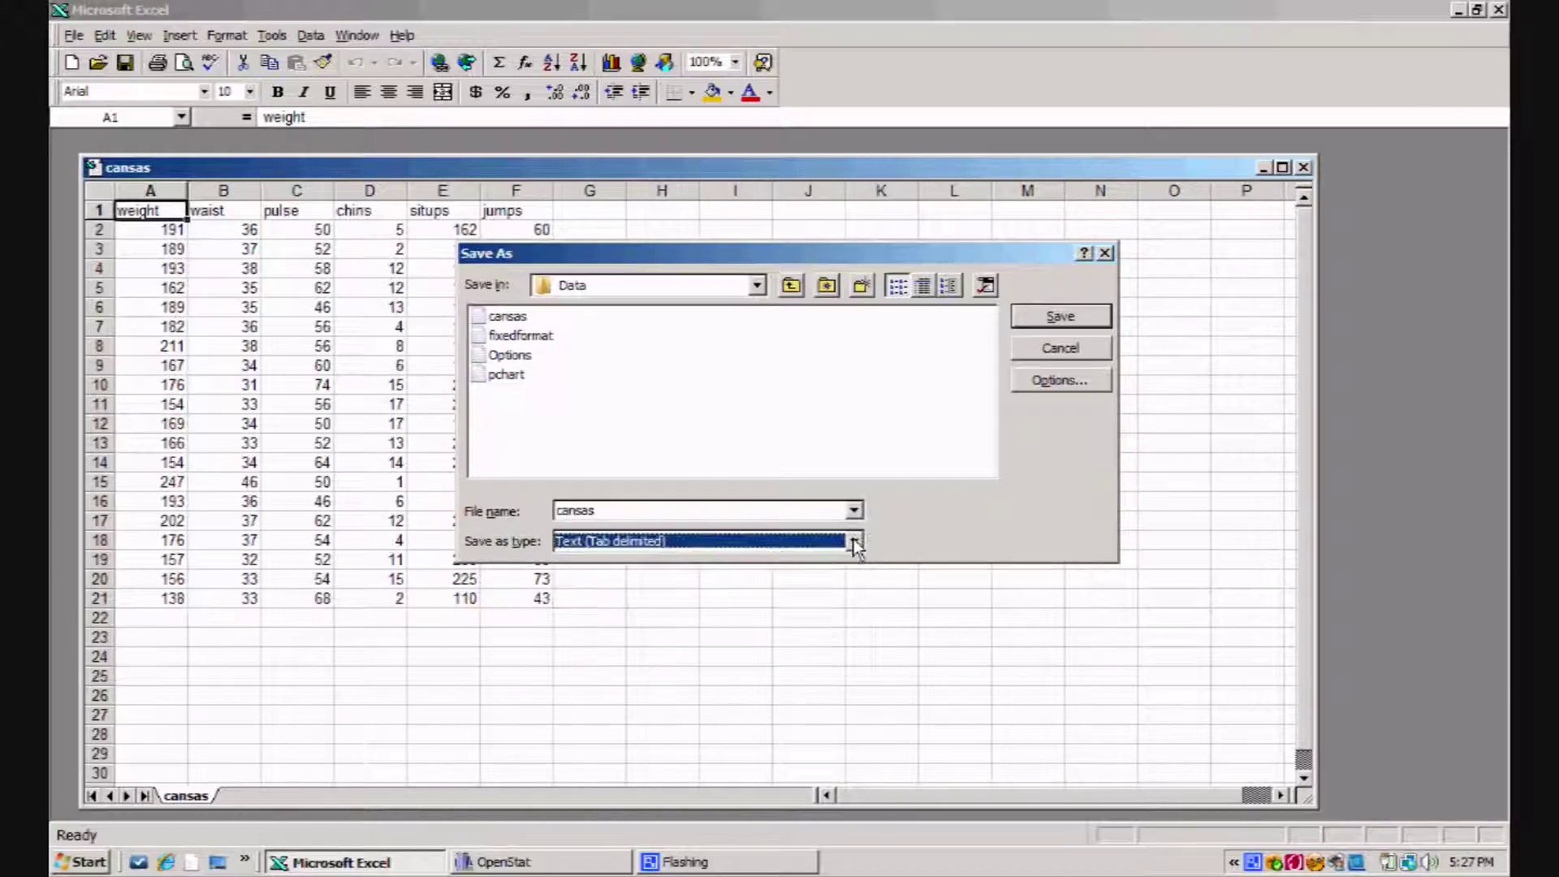
pyautogui.click(1060, 316)
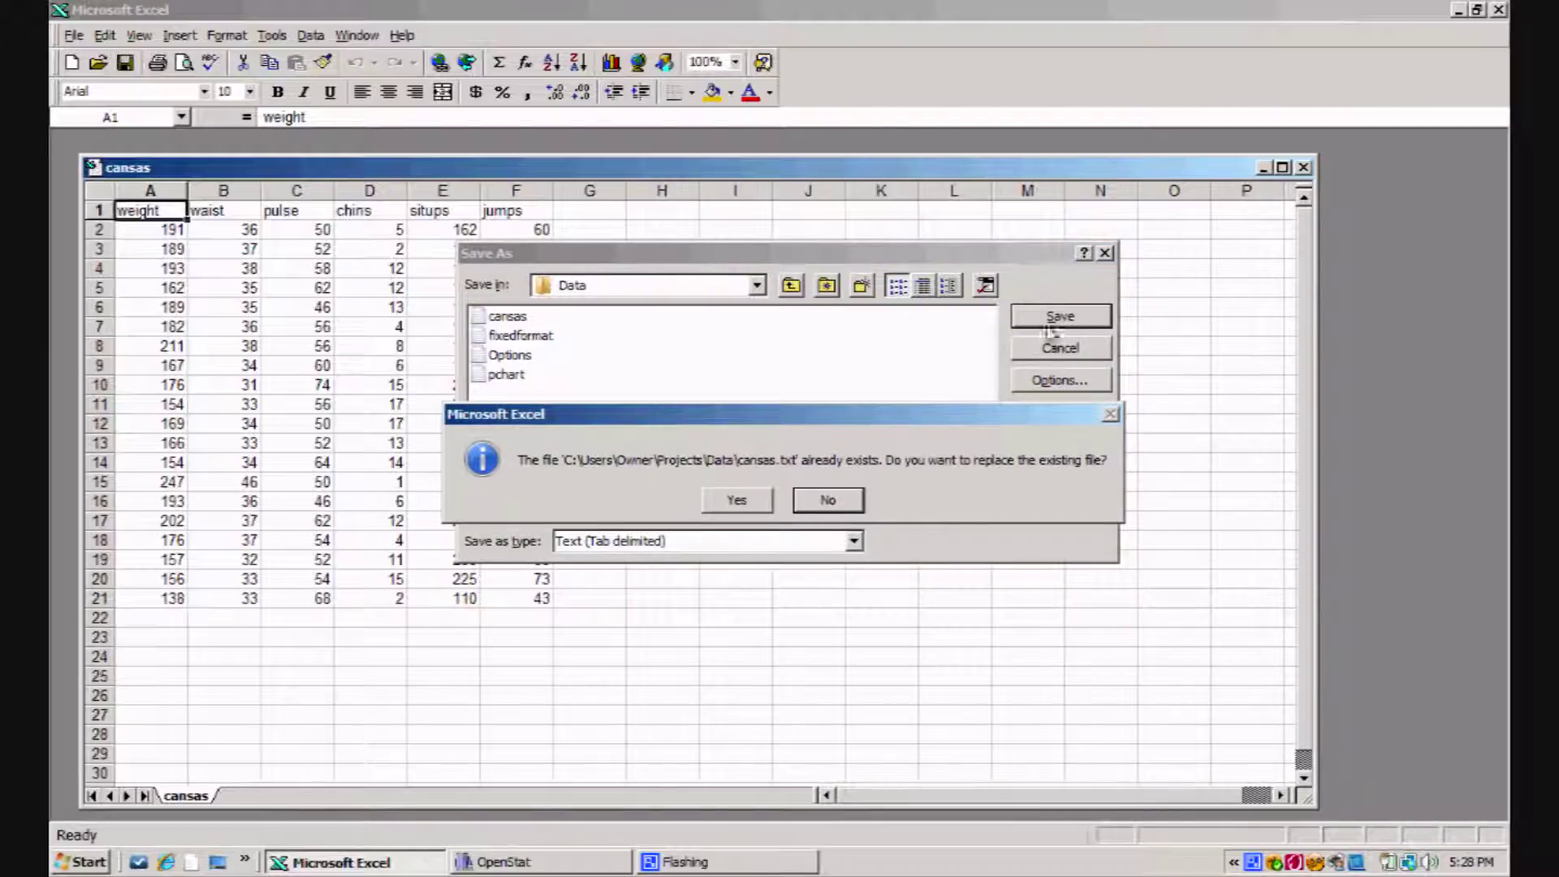
pyautogui.click(736, 502)
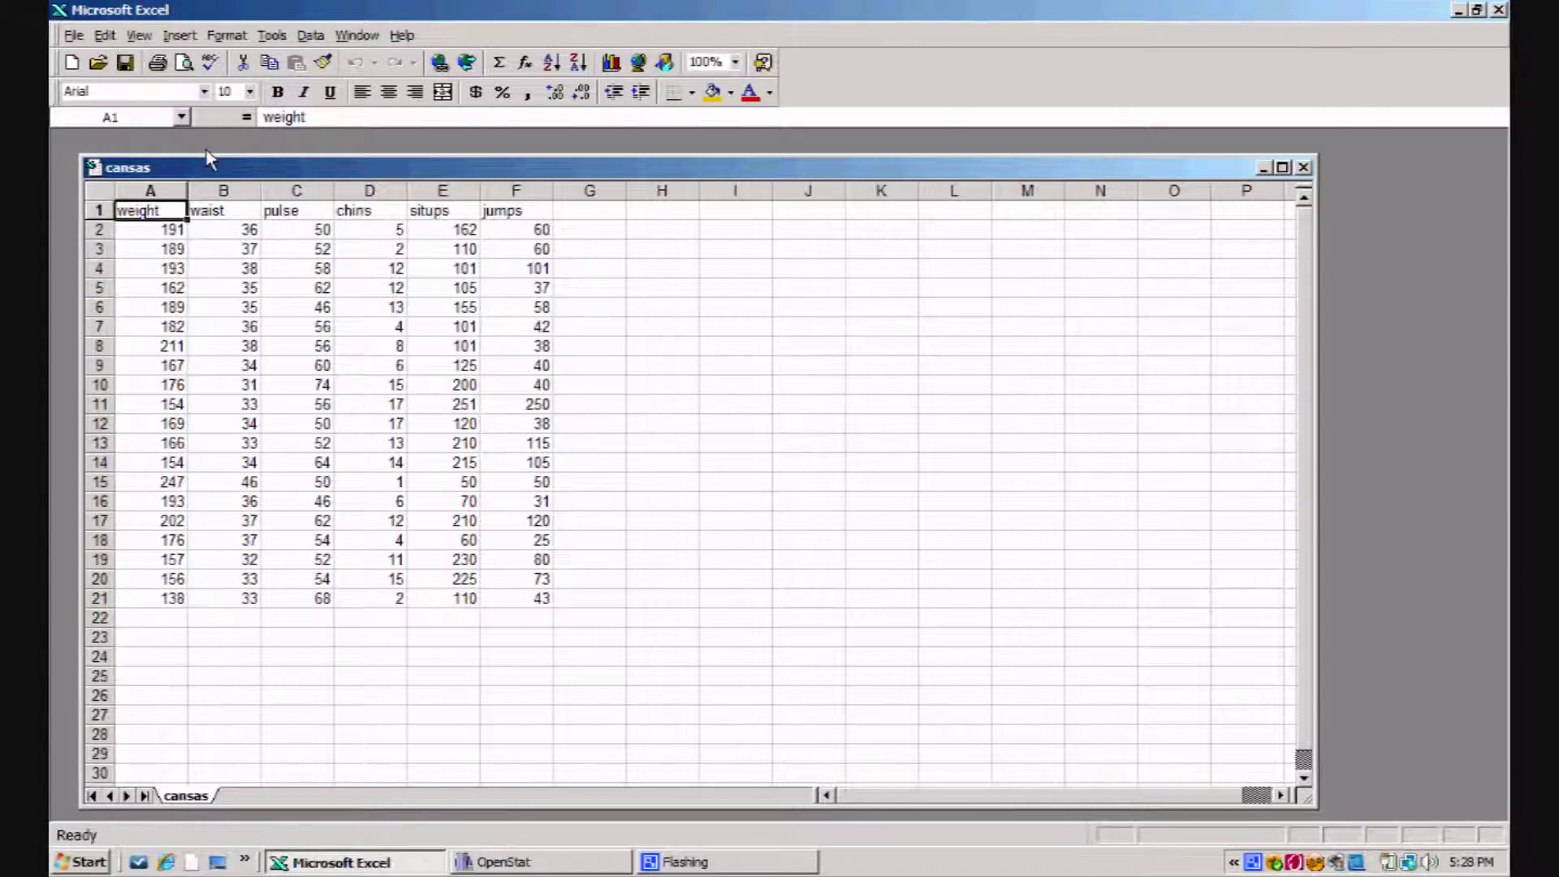
pyautogui.click(74, 35)
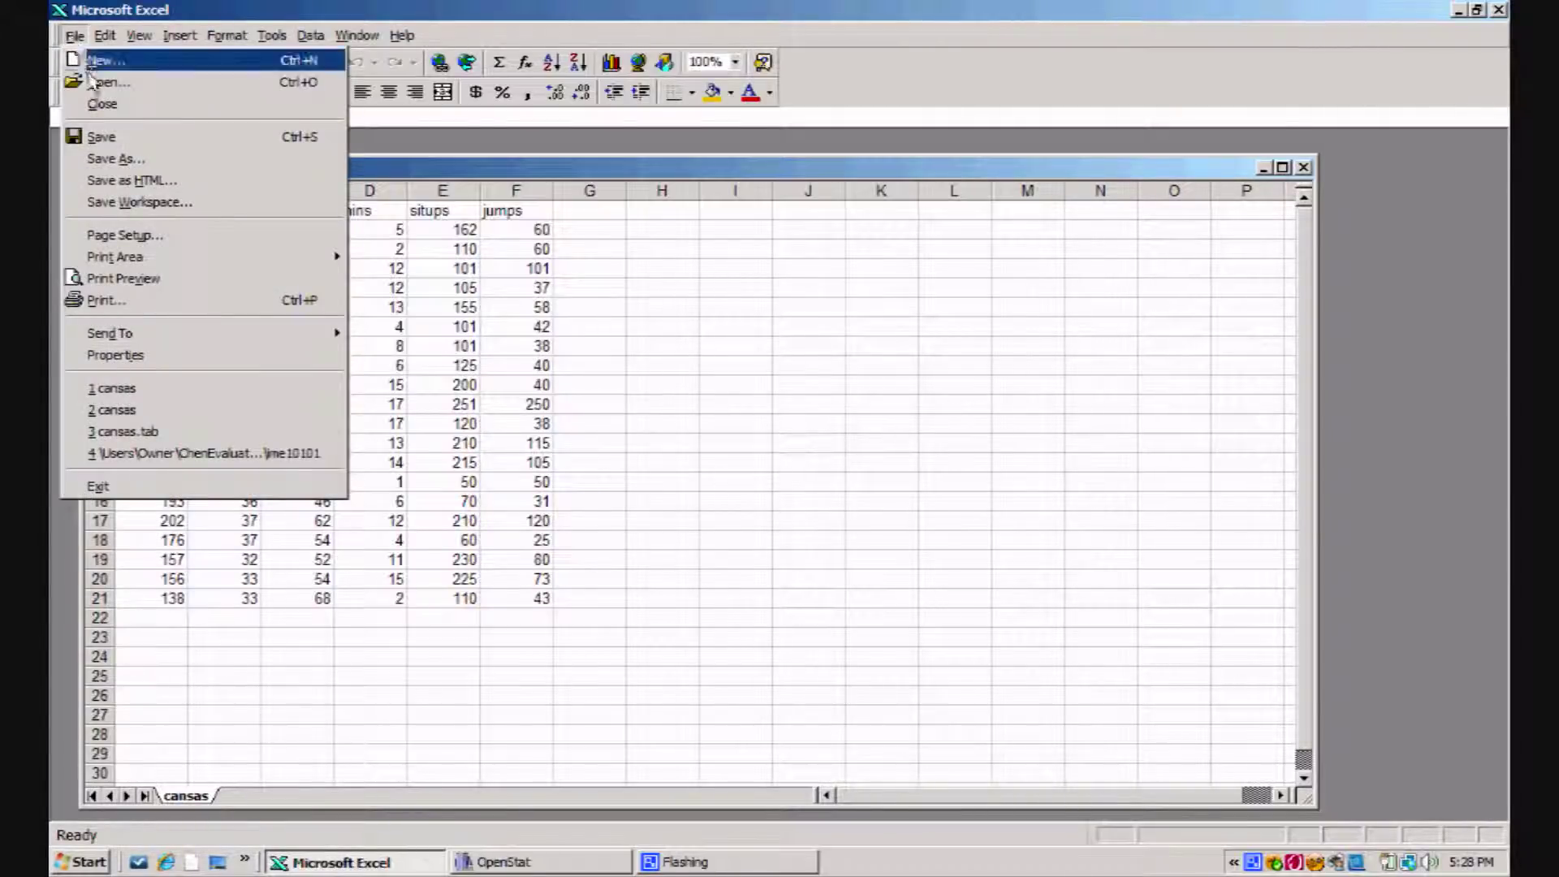
# - Close the cansas workbook without saving changes and minimize Excel
pyautogui.click(96, 104)
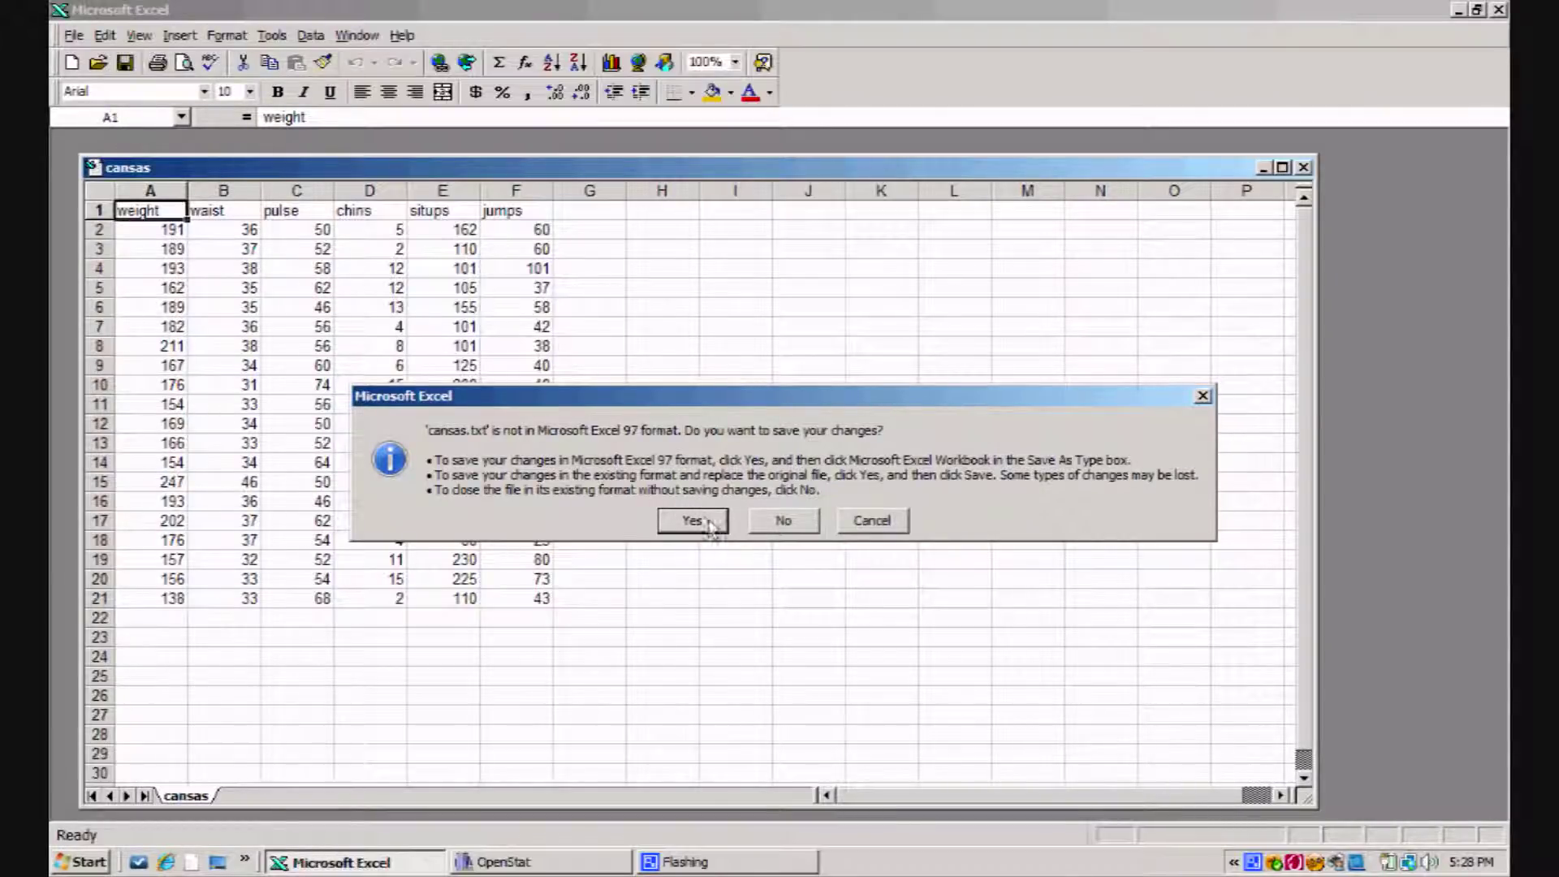
pyautogui.click(786, 526)
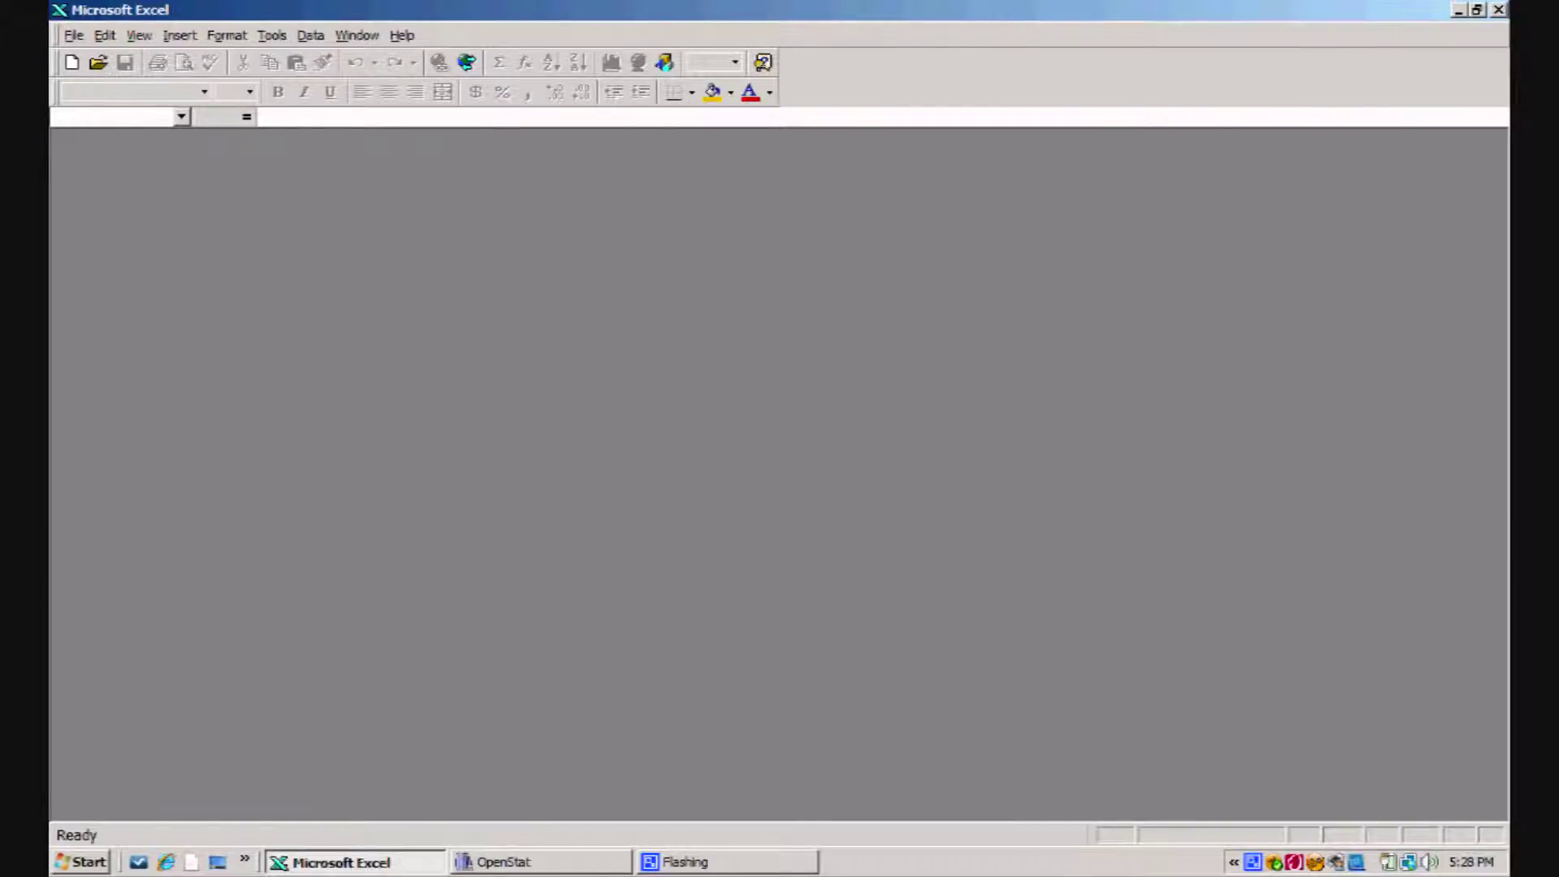
pyautogui.click(1457, 10)
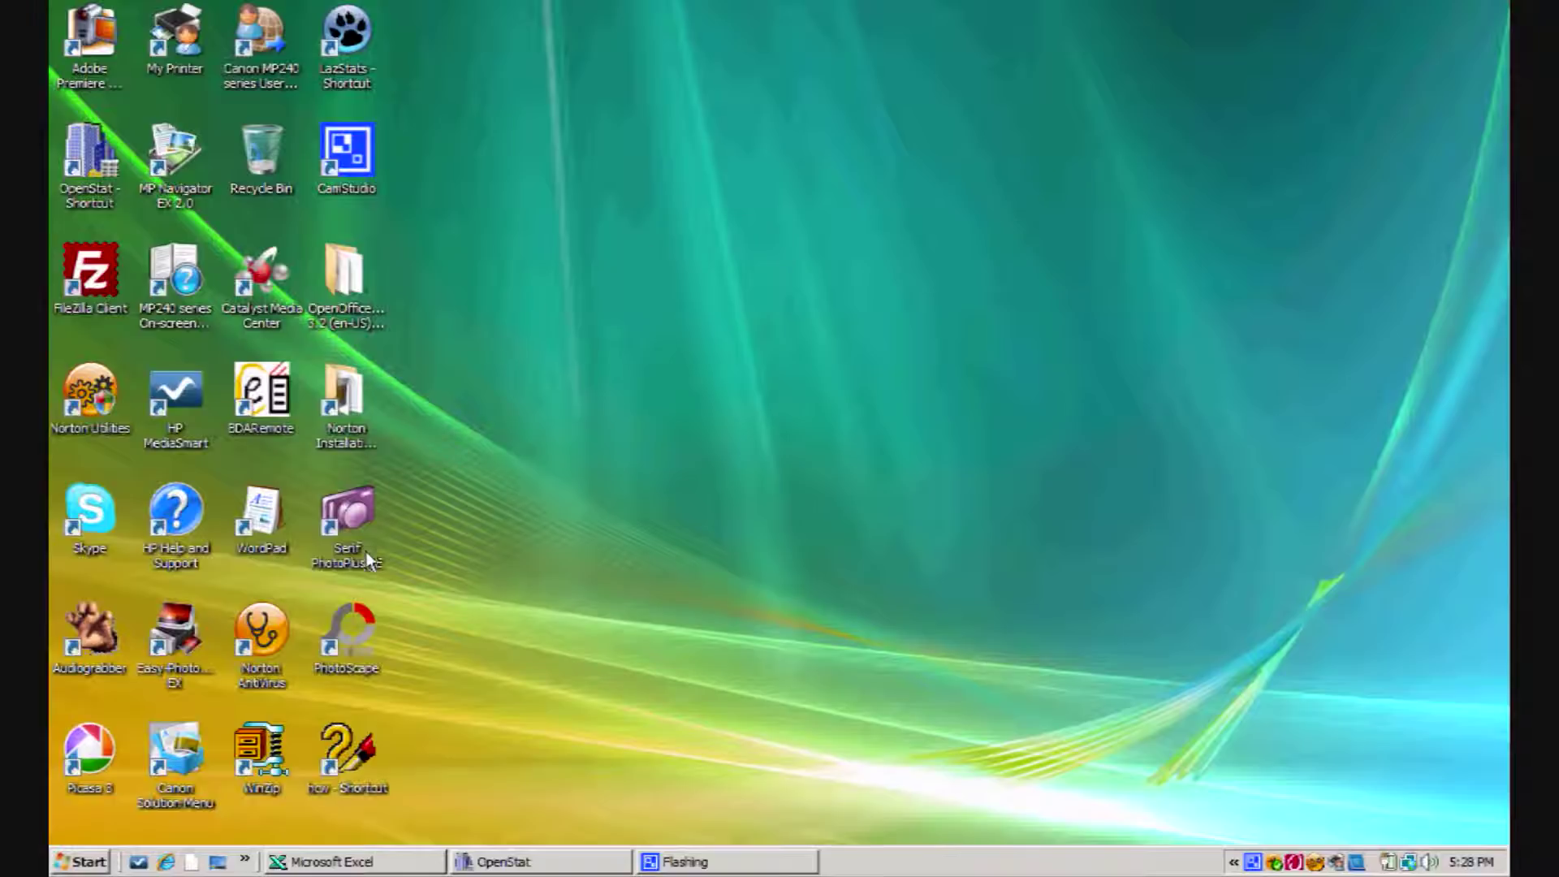
# - Restore OpenStat and pick cansas.tab from the Data folder for tab-file import
pyautogui.click(477, 863)
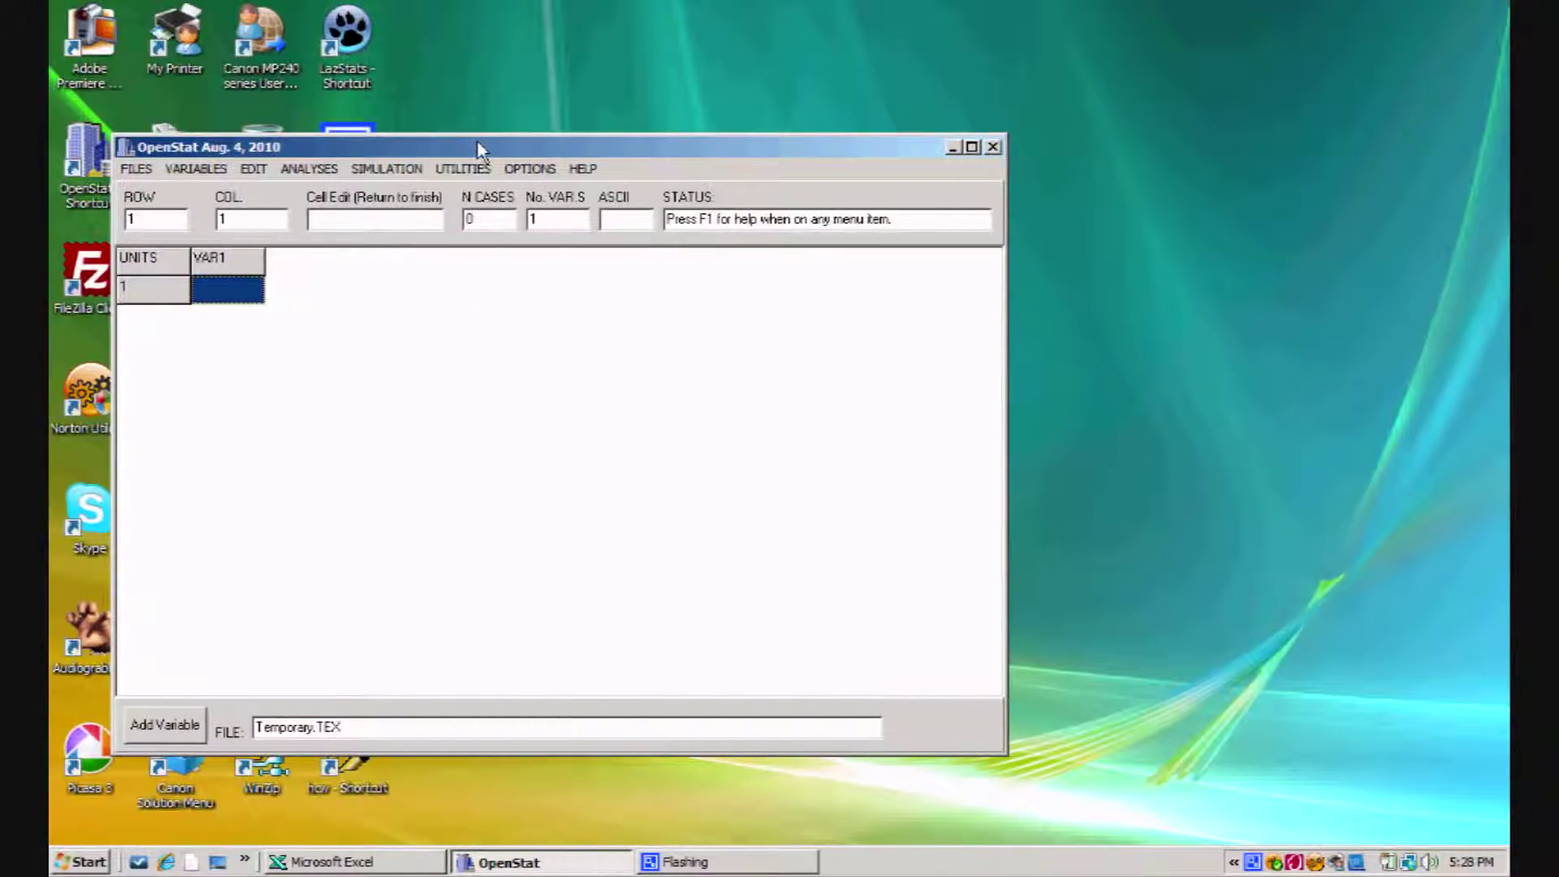
pyautogui.moveTo(477, 146); pyautogui.dragTo(590, 81)
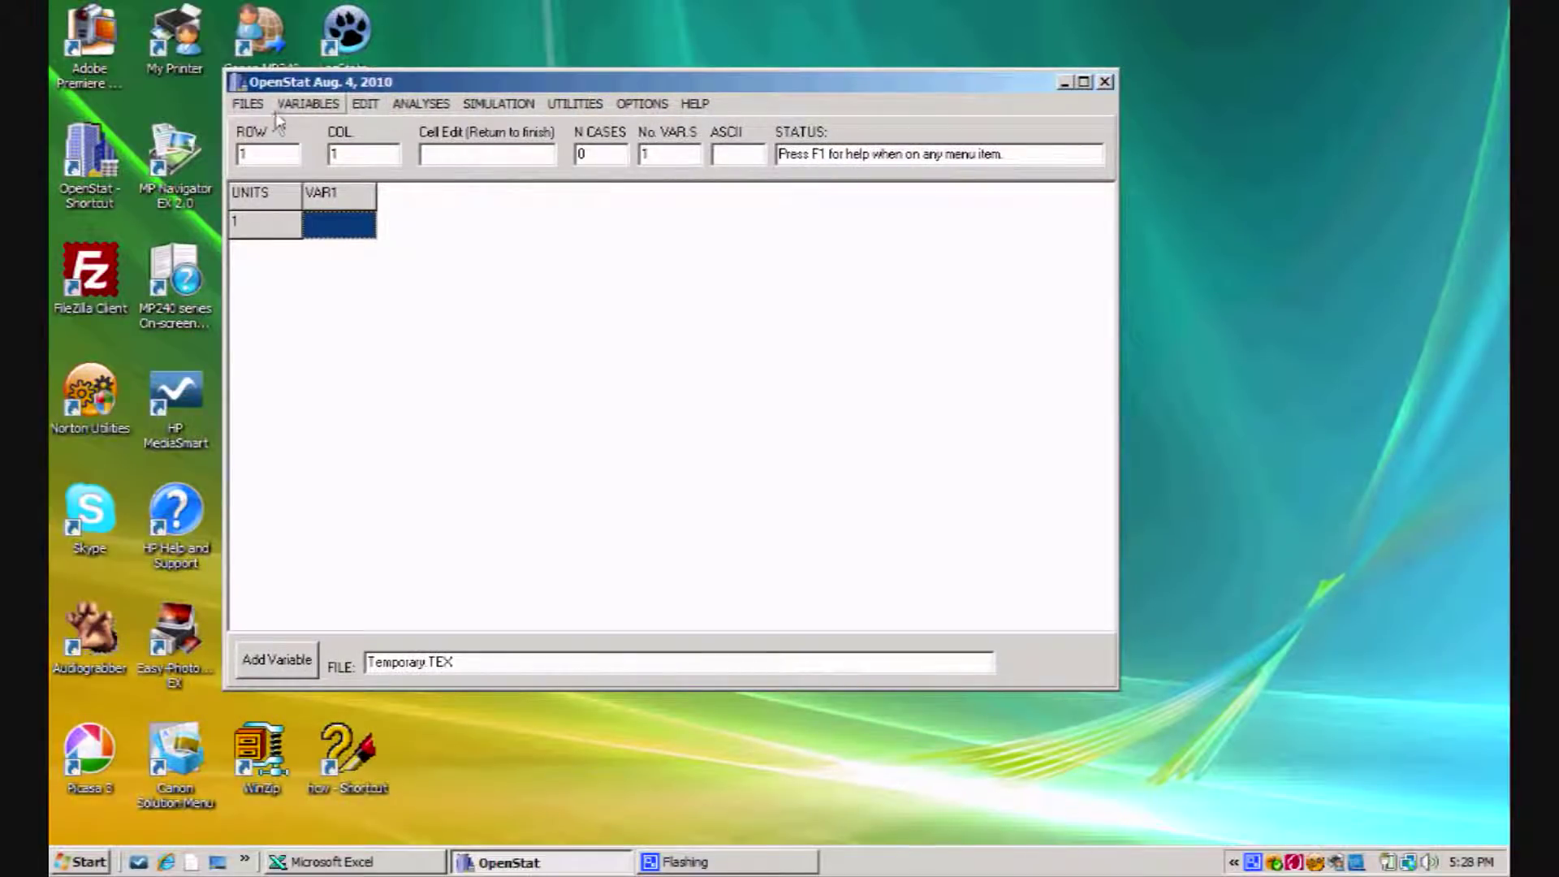
pyautogui.click(250, 106)
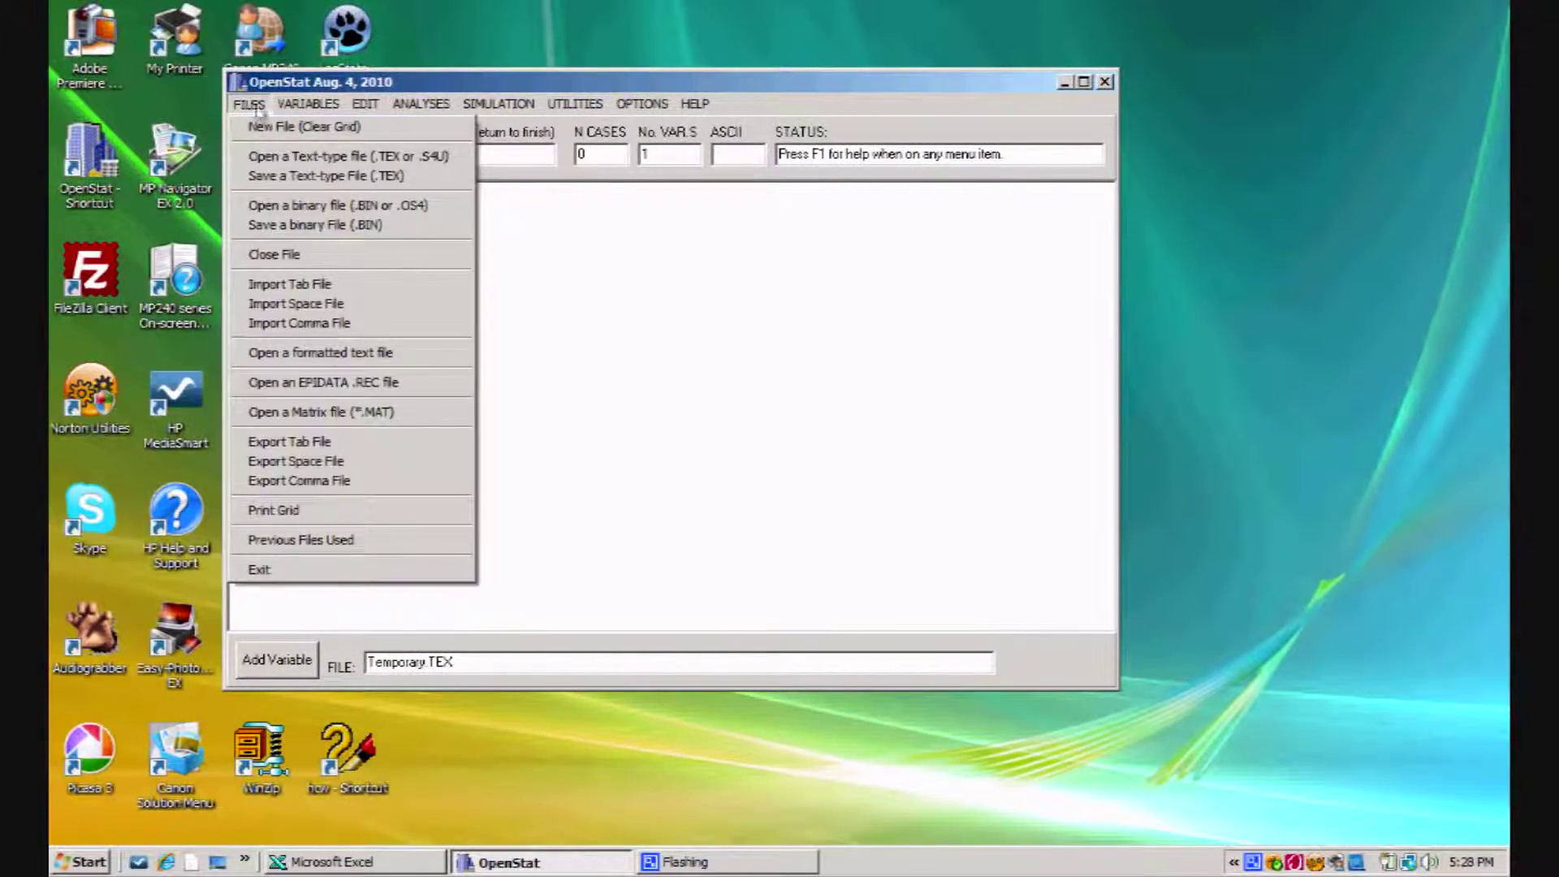
pyautogui.click(301, 285)
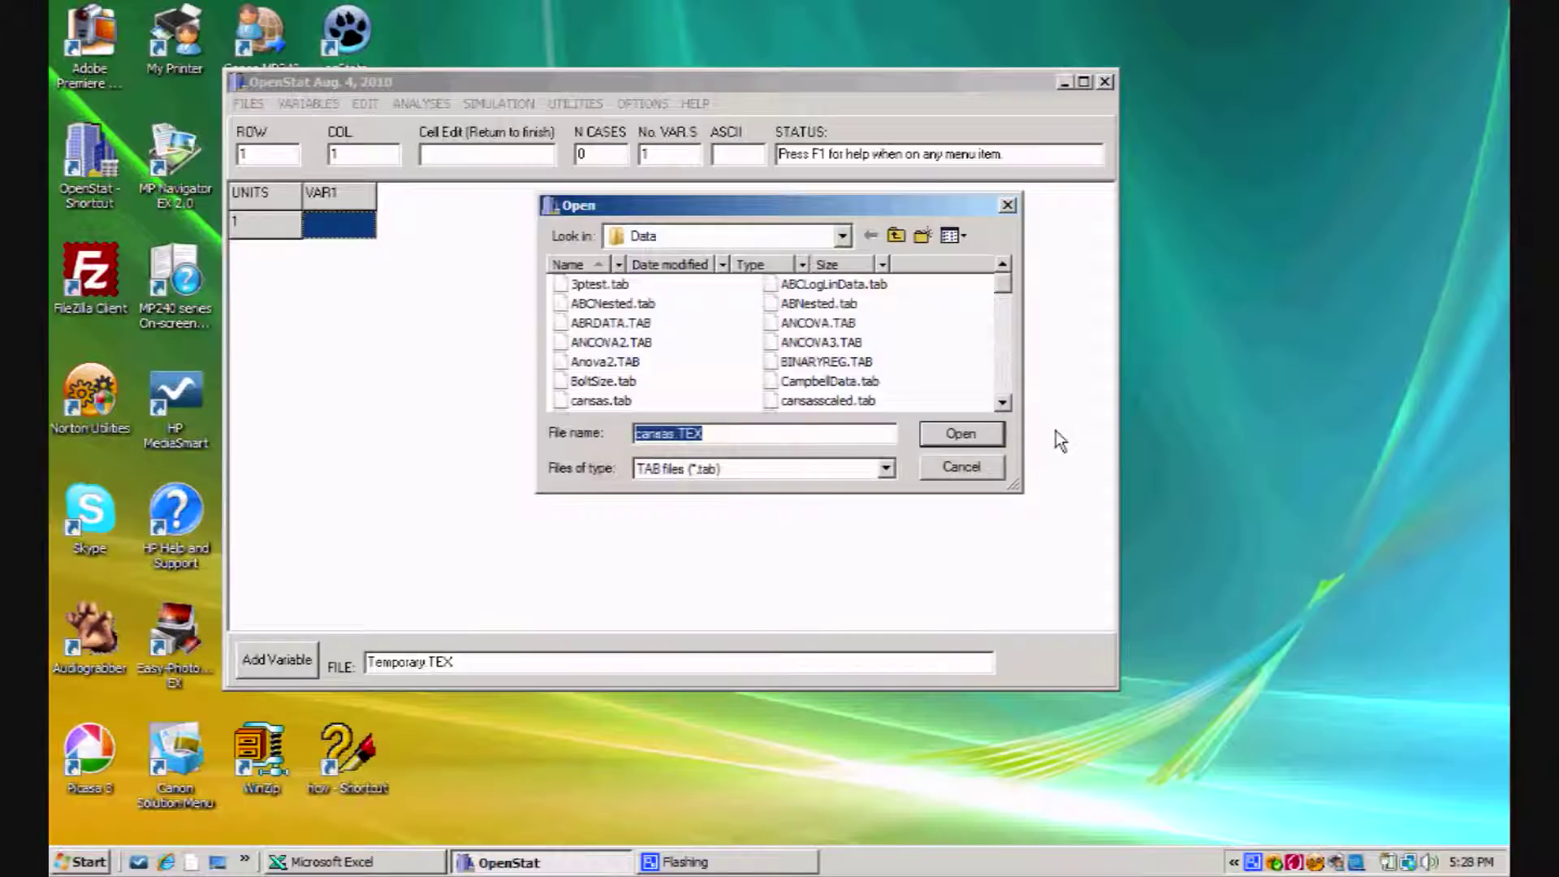
pyautogui.click(1003, 403)
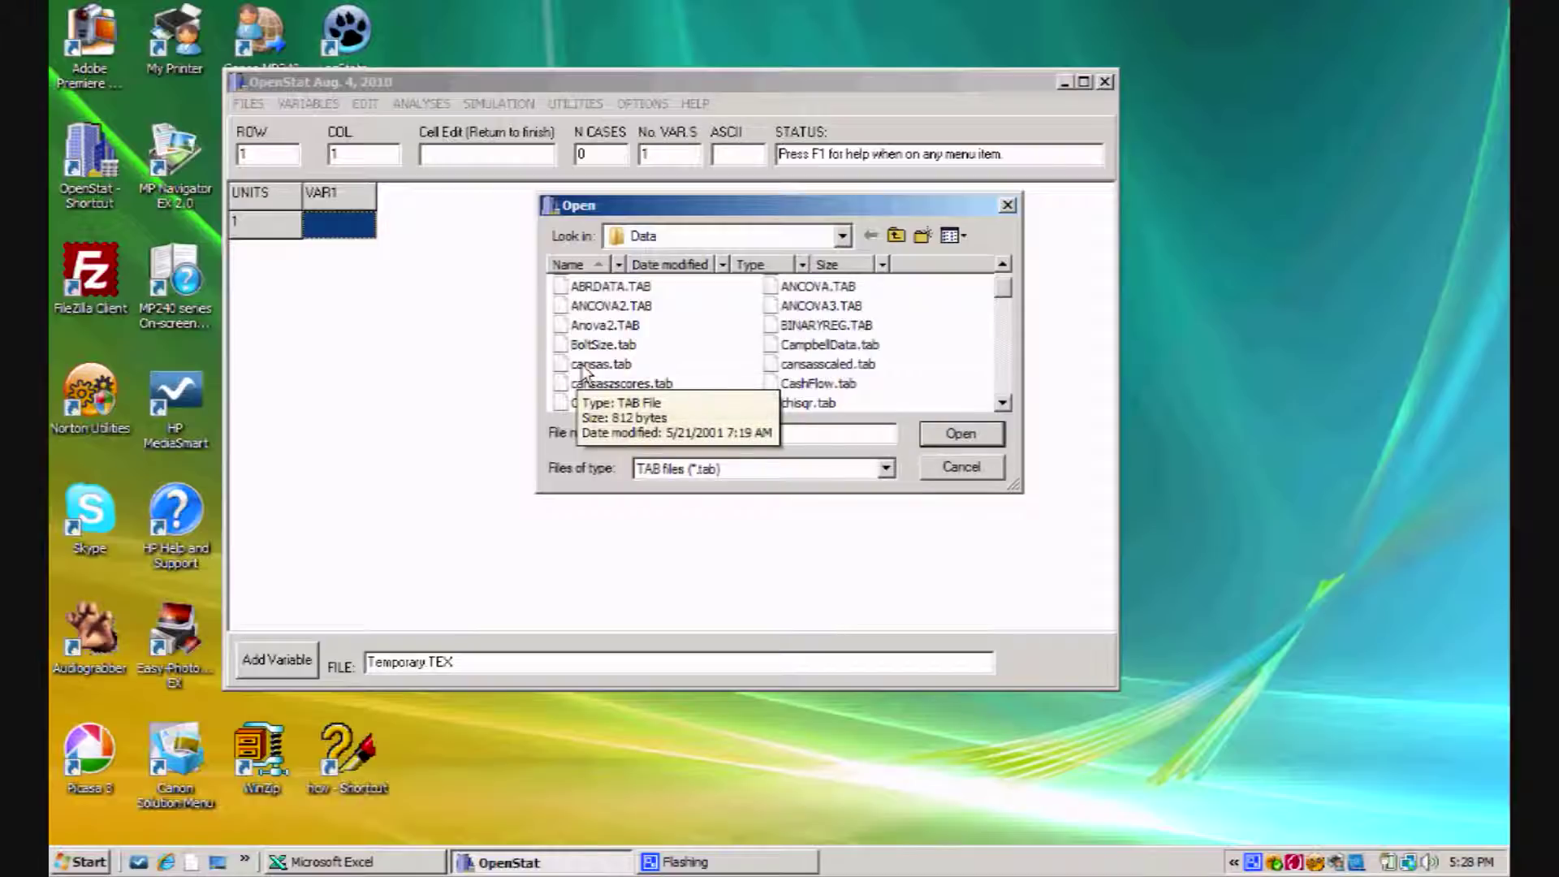
pyautogui.click(583, 365)
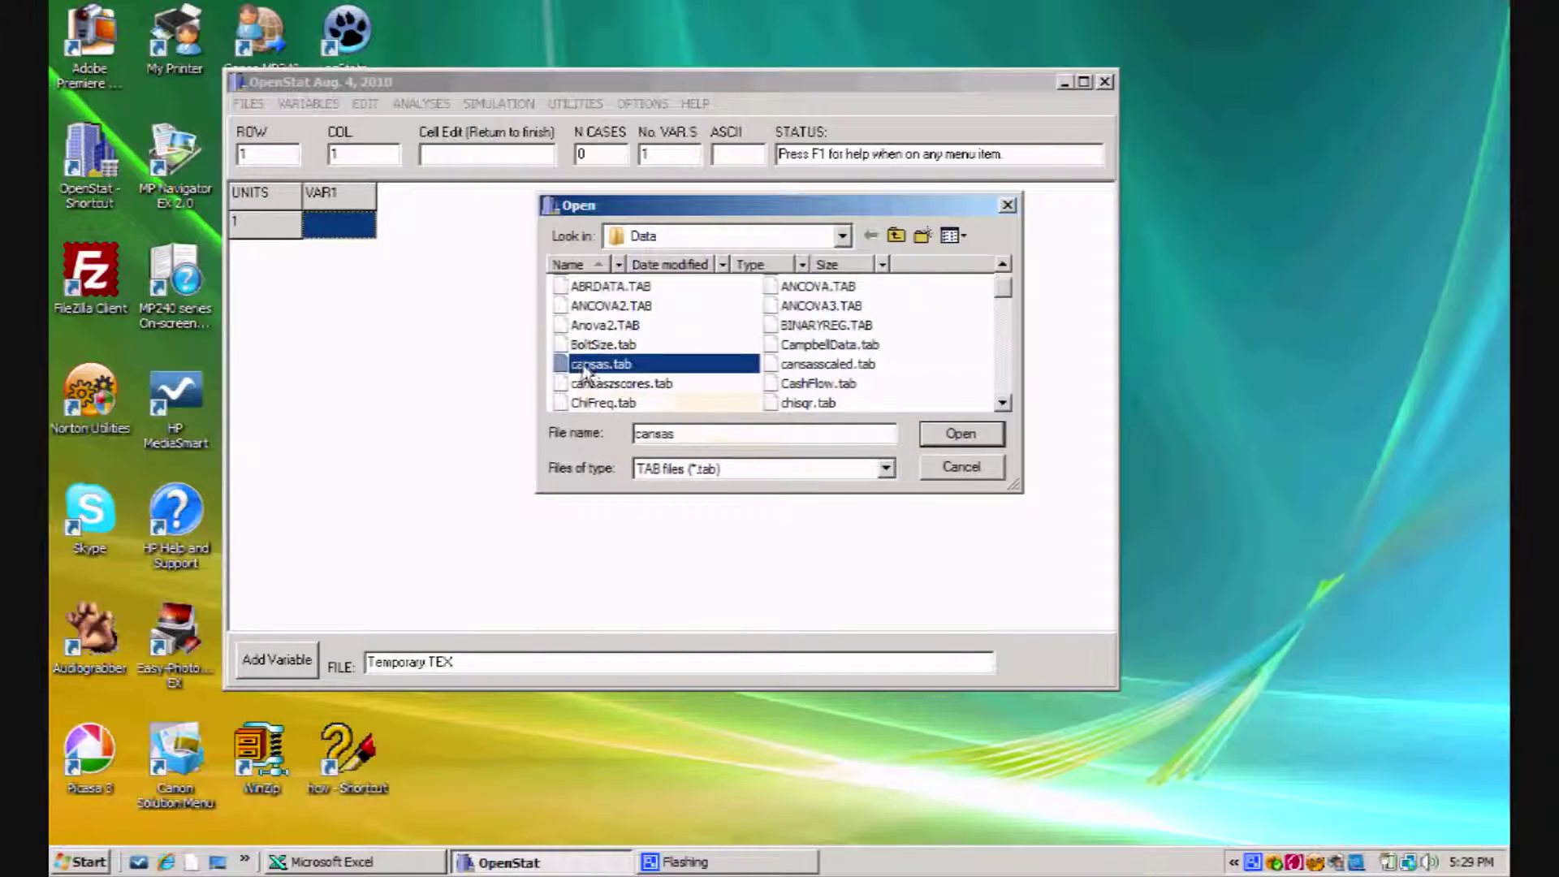
pyautogui.click(961, 435)
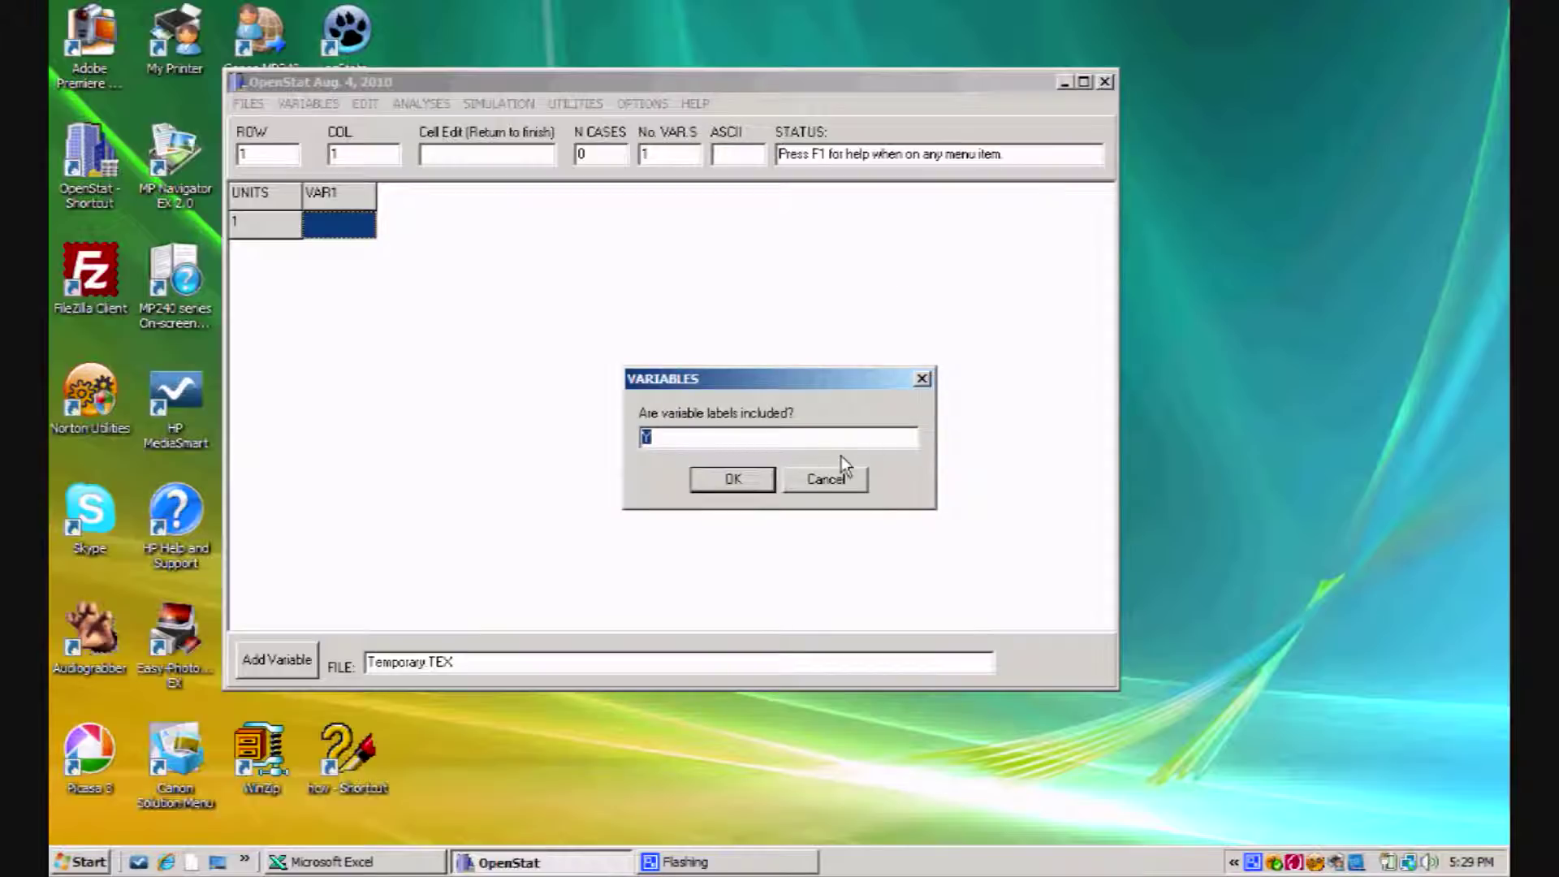
# - Import cansas with variable labels, then close the data file and minimize OpenStat
pyautogui.click(731, 479)
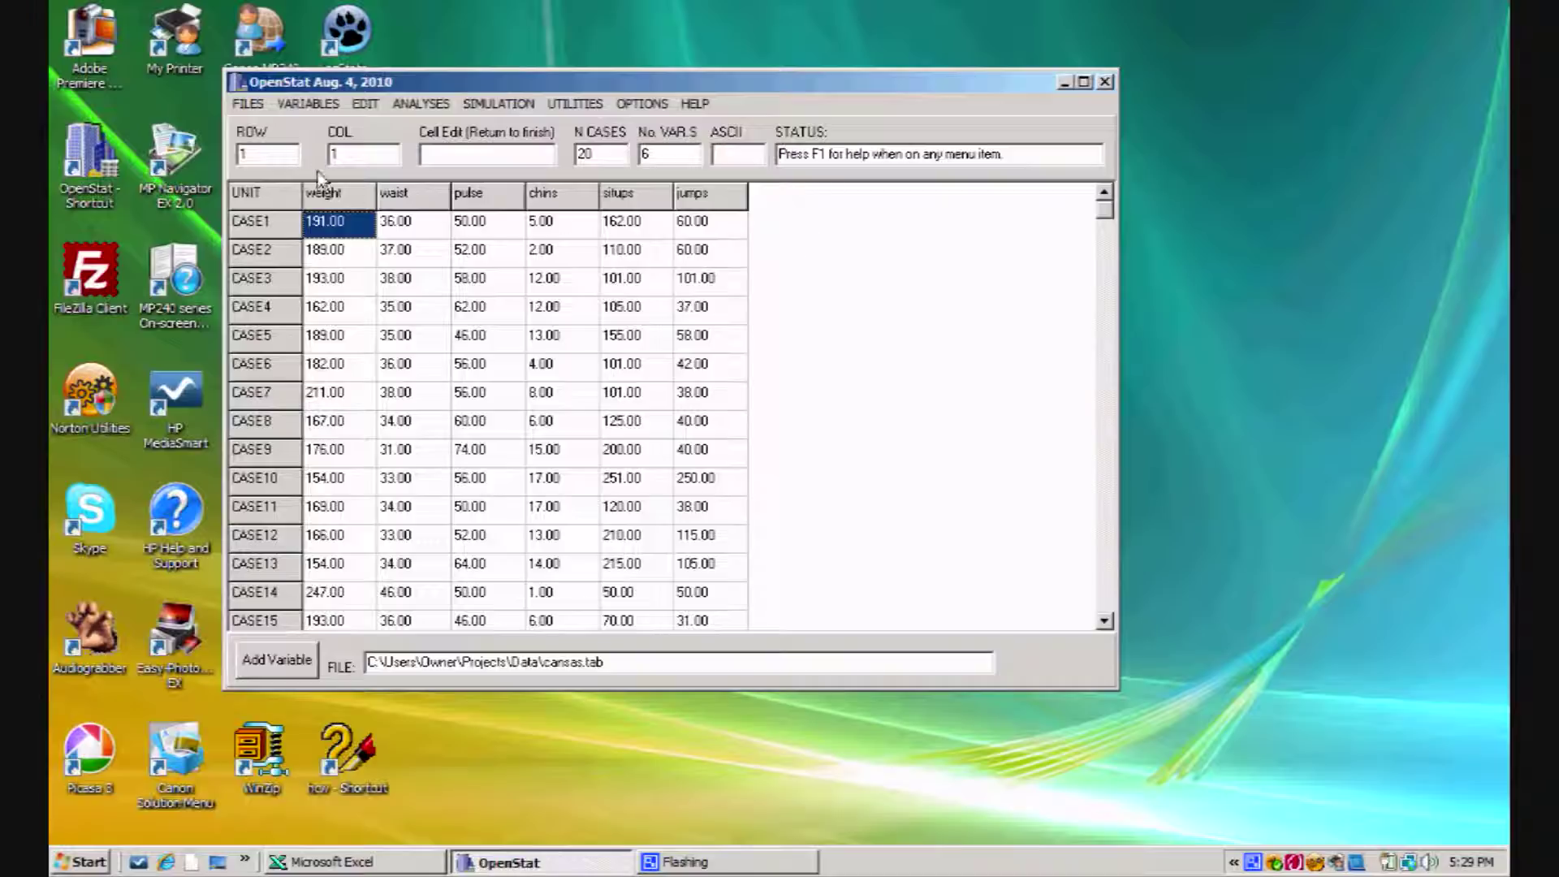
pyautogui.click(249, 104)
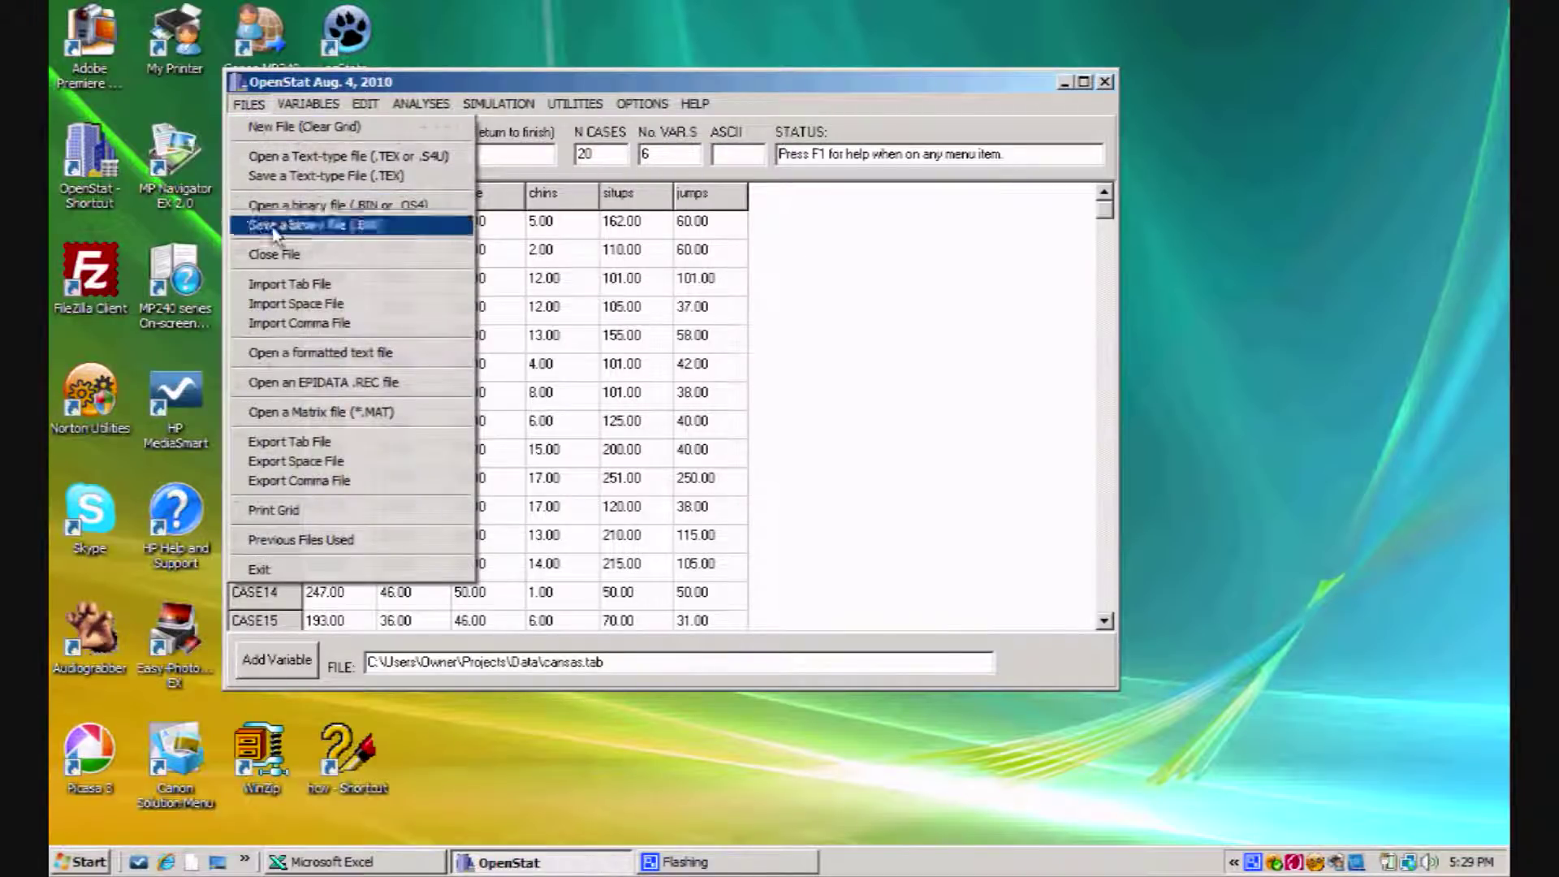
pyautogui.click(276, 255)
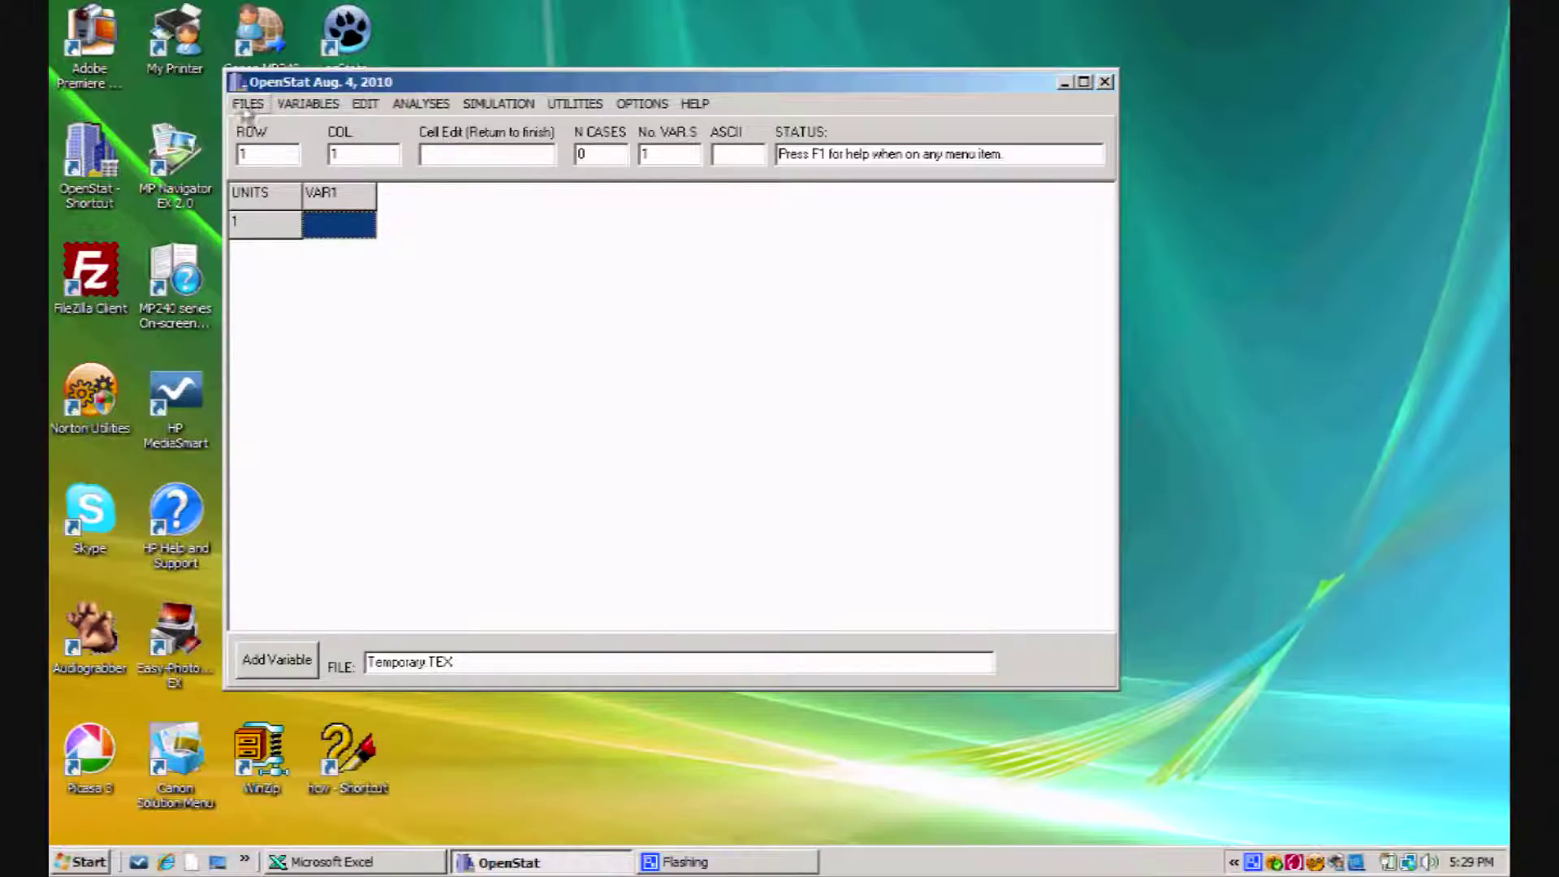
pyautogui.click(1061, 82)
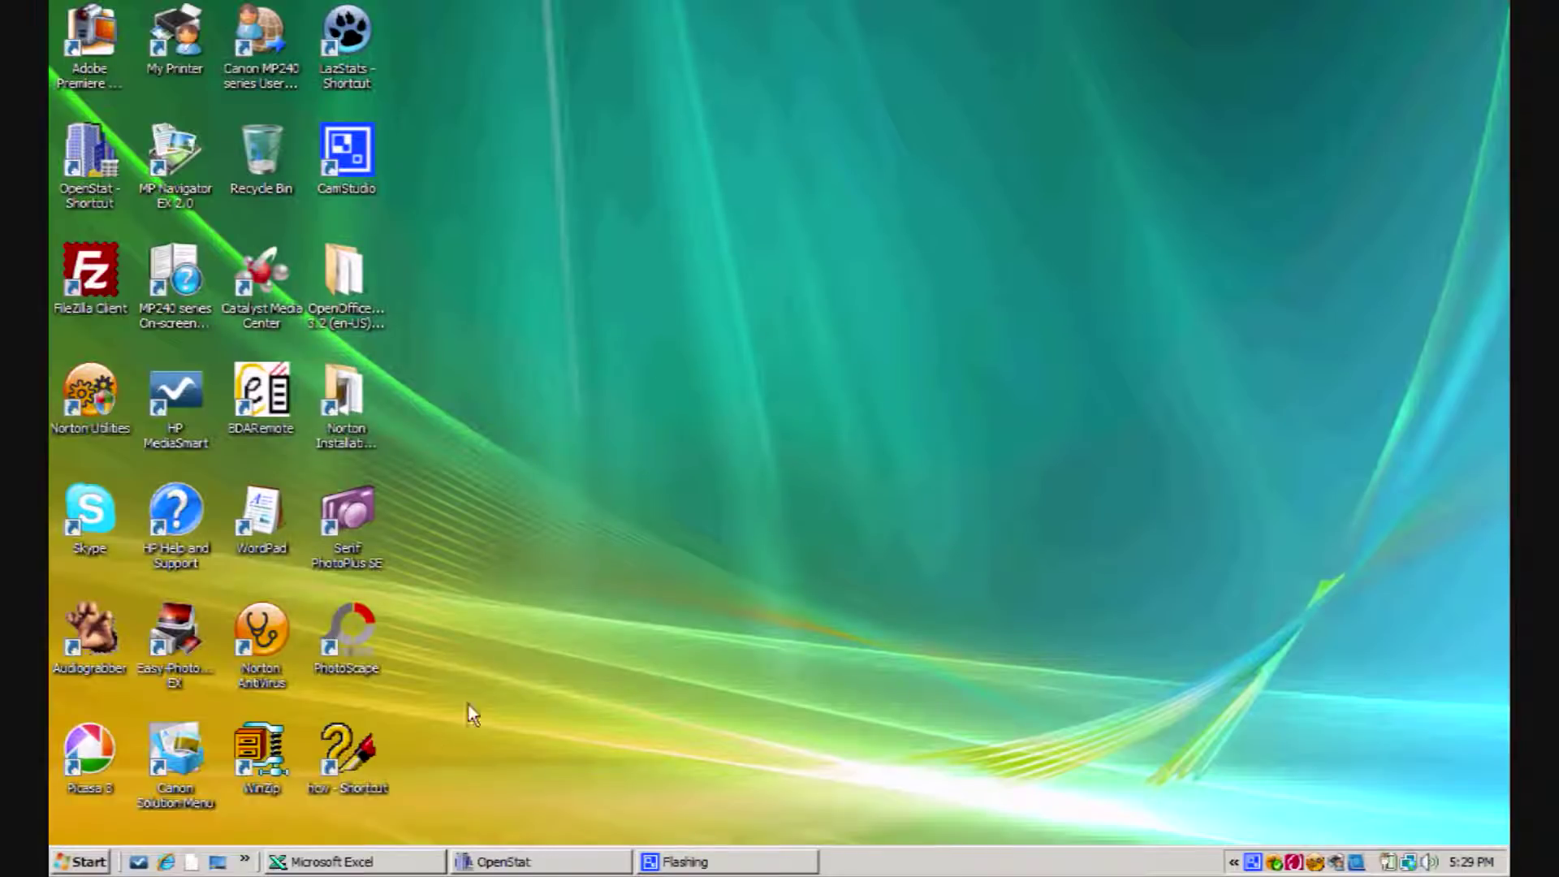
# - Restore Excel, try the recent cansas file, and cancel the Text Import Wizard
pyautogui.click(321, 866)
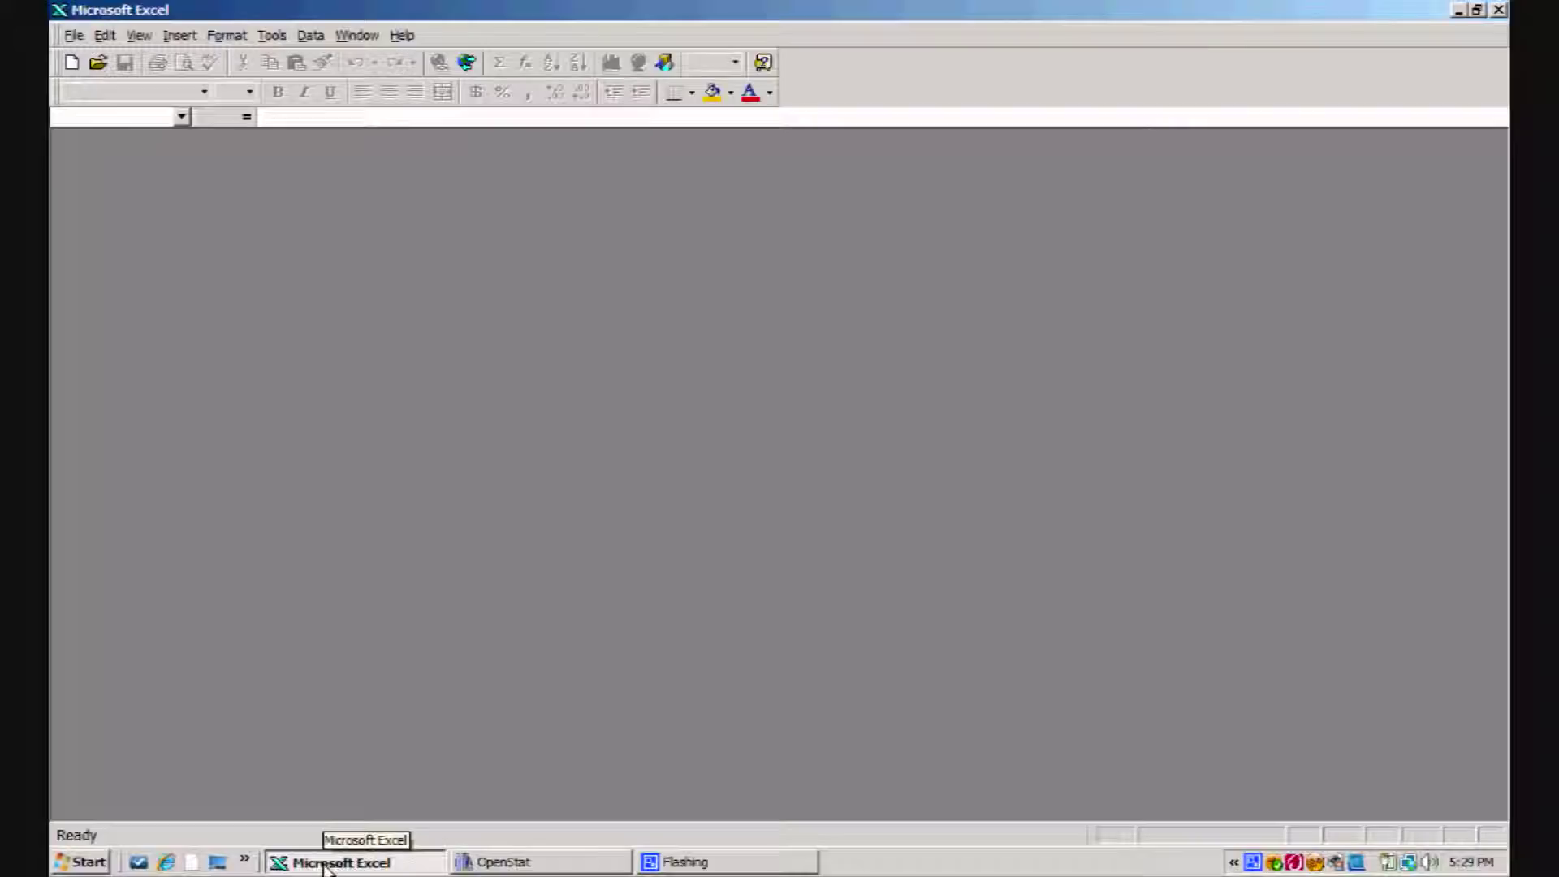
pyautogui.click(73, 36)
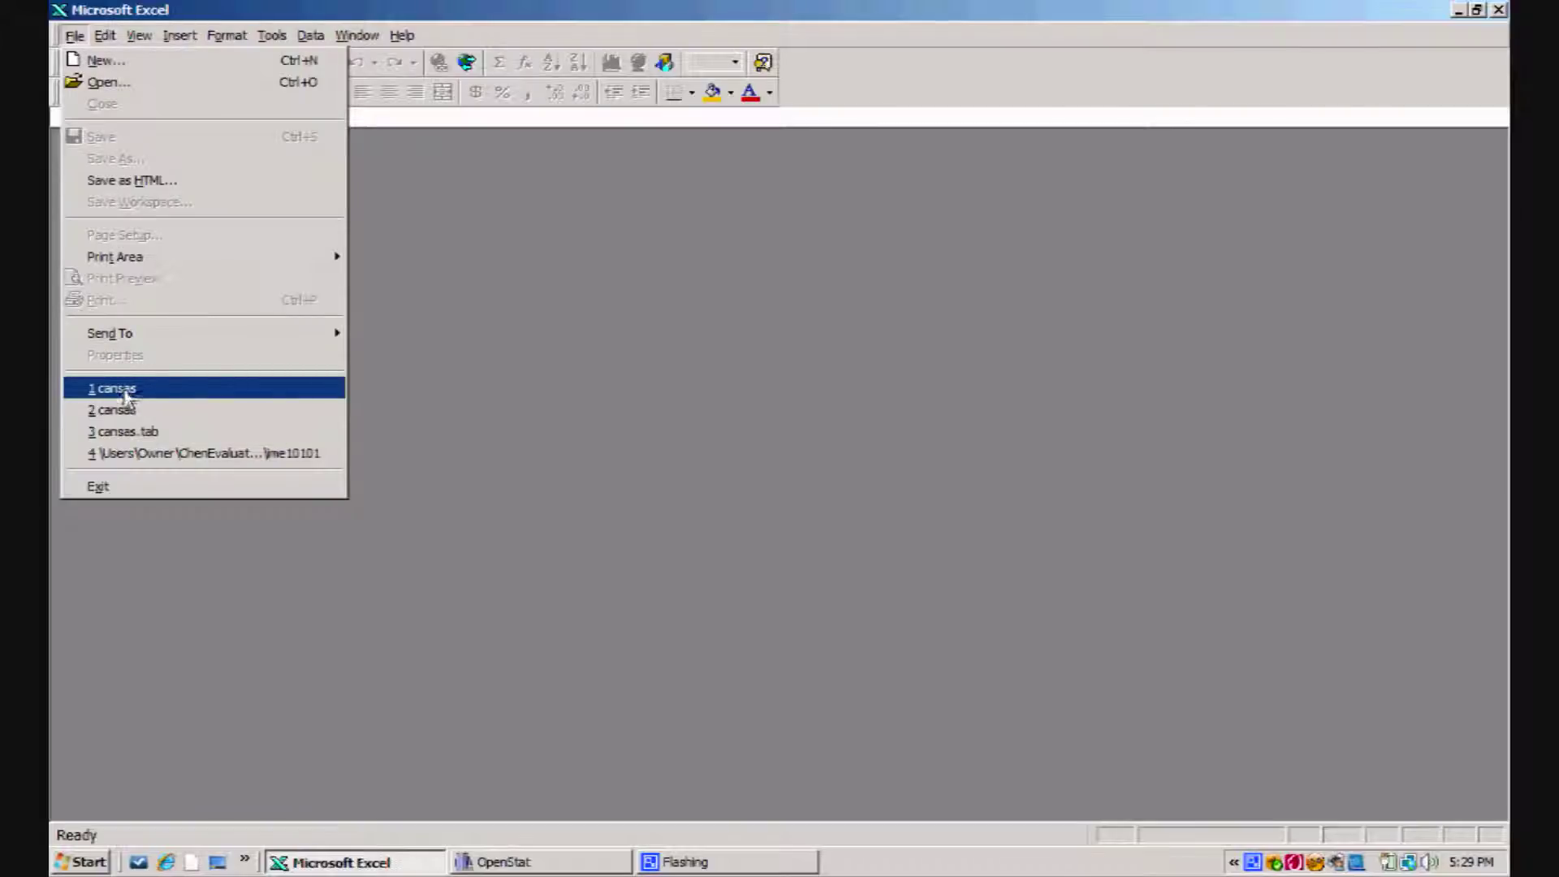
pyautogui.click(126, 392)
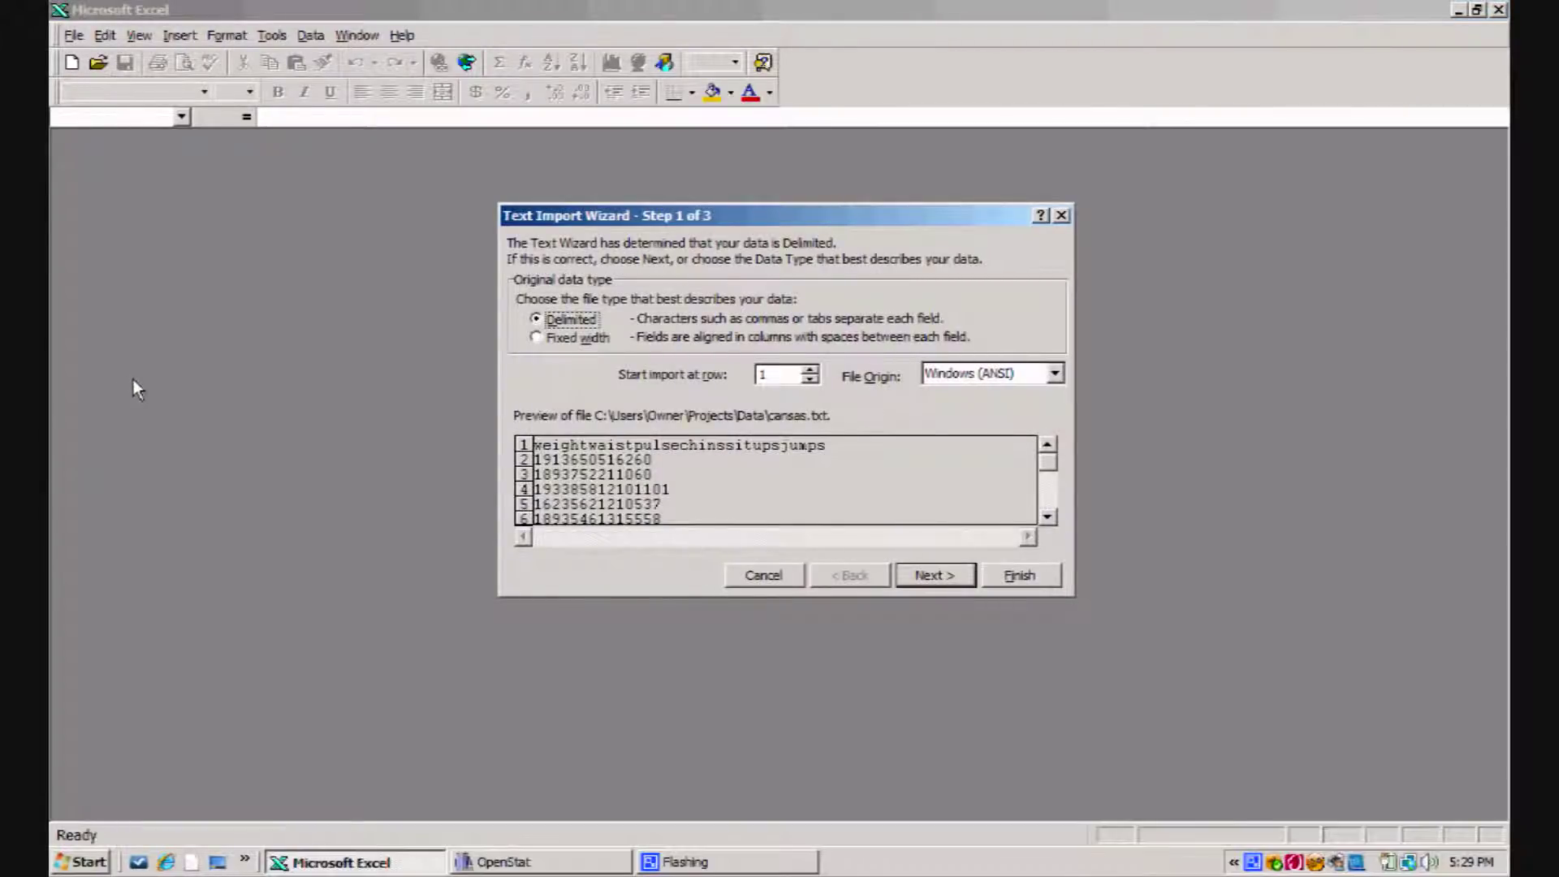
pyautogui.click(763, 576)
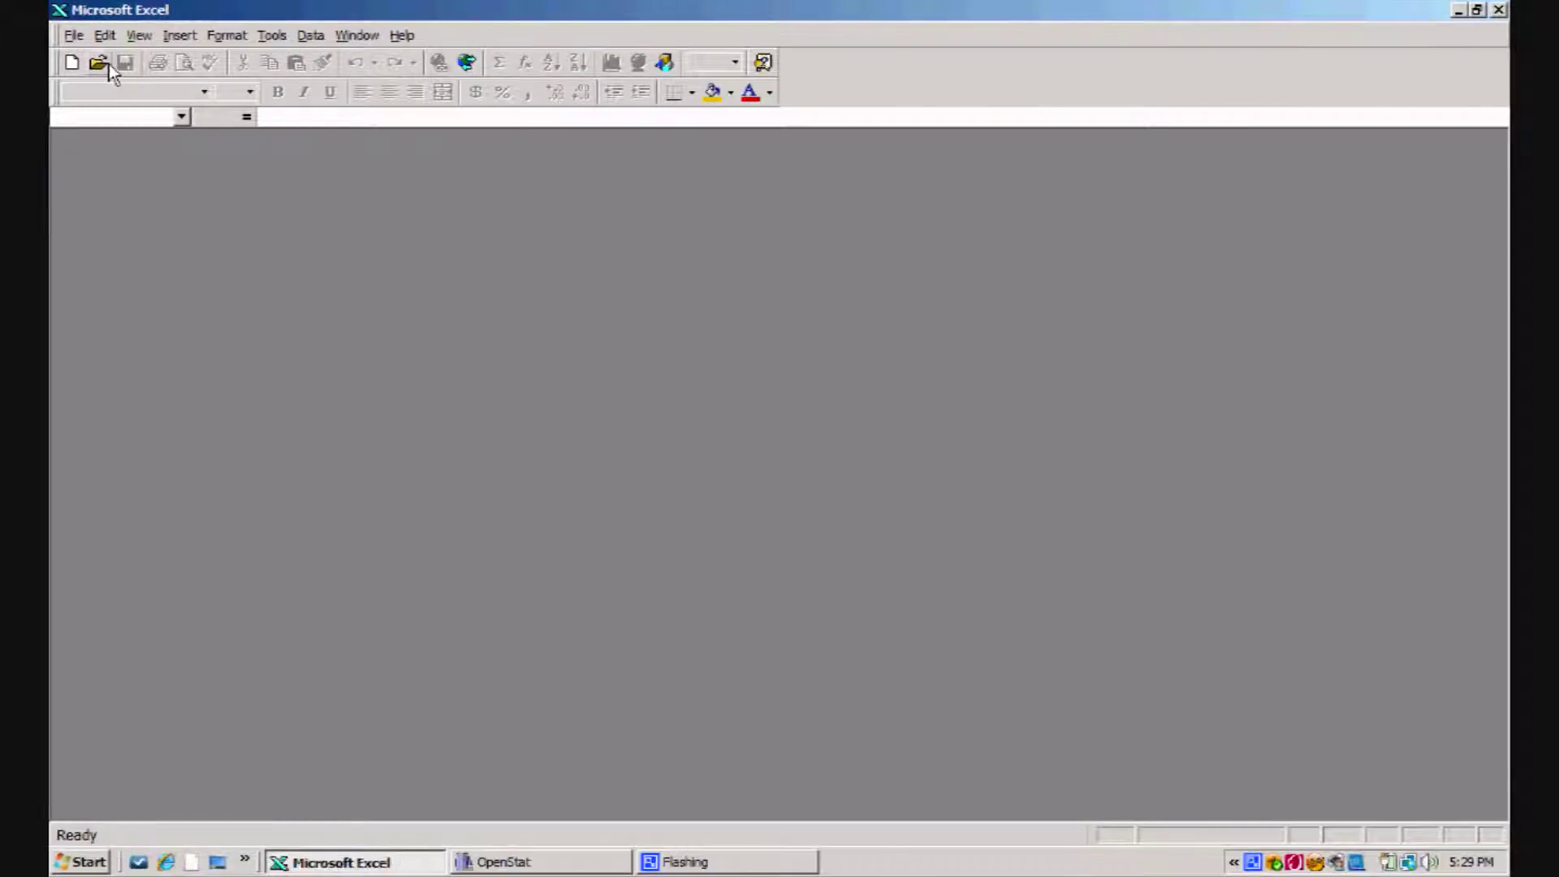
# - Open the cansas workbook from the Data folder through File > Open
pyautogui.click(72, 36)
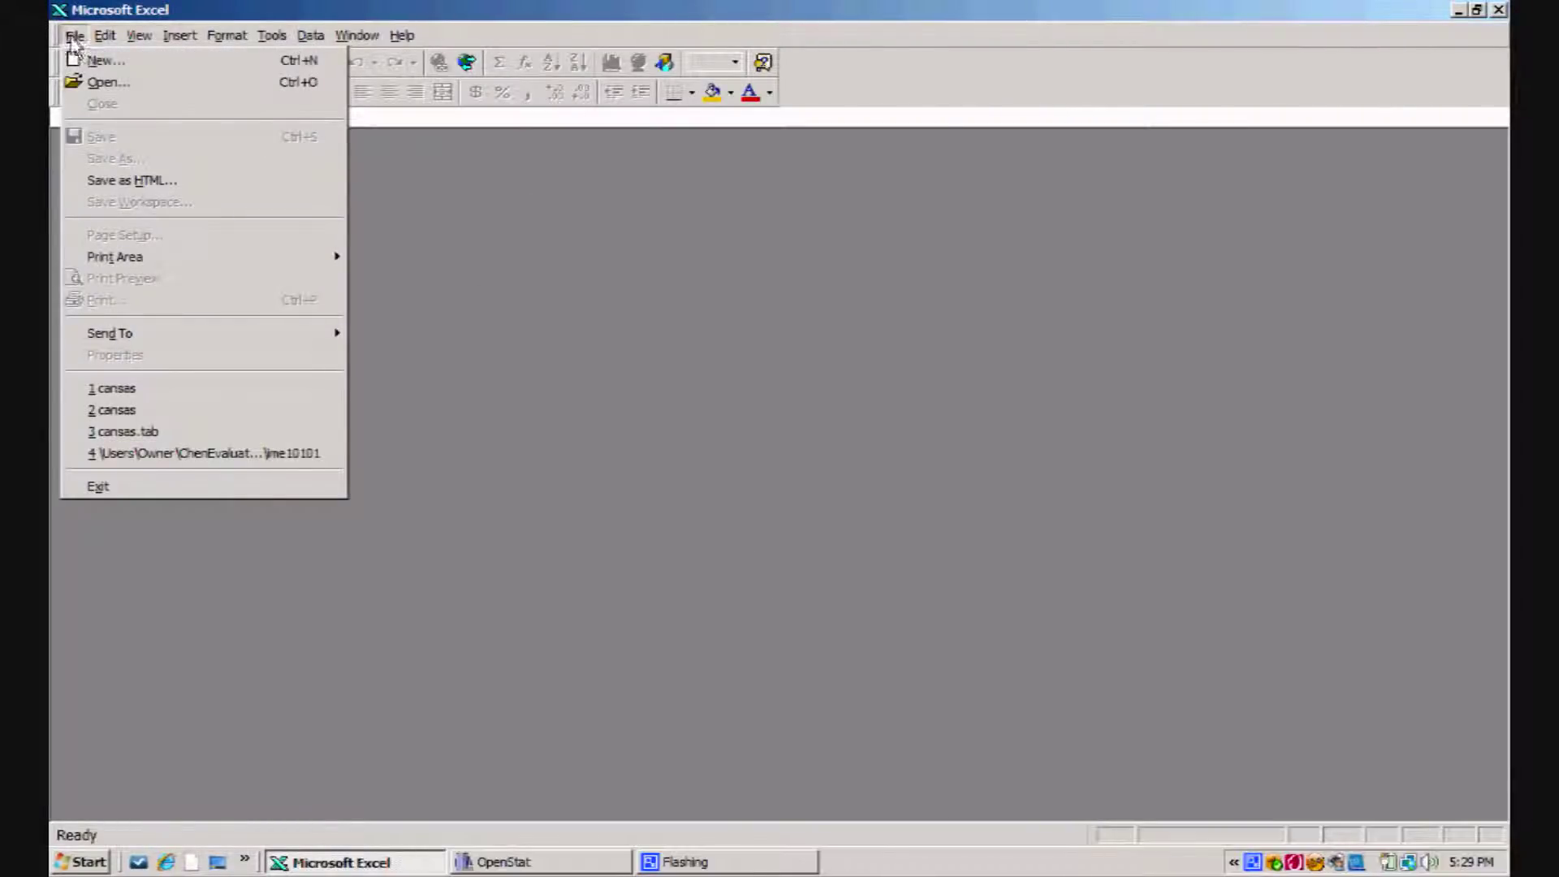
pyautogui.click(114, 84)
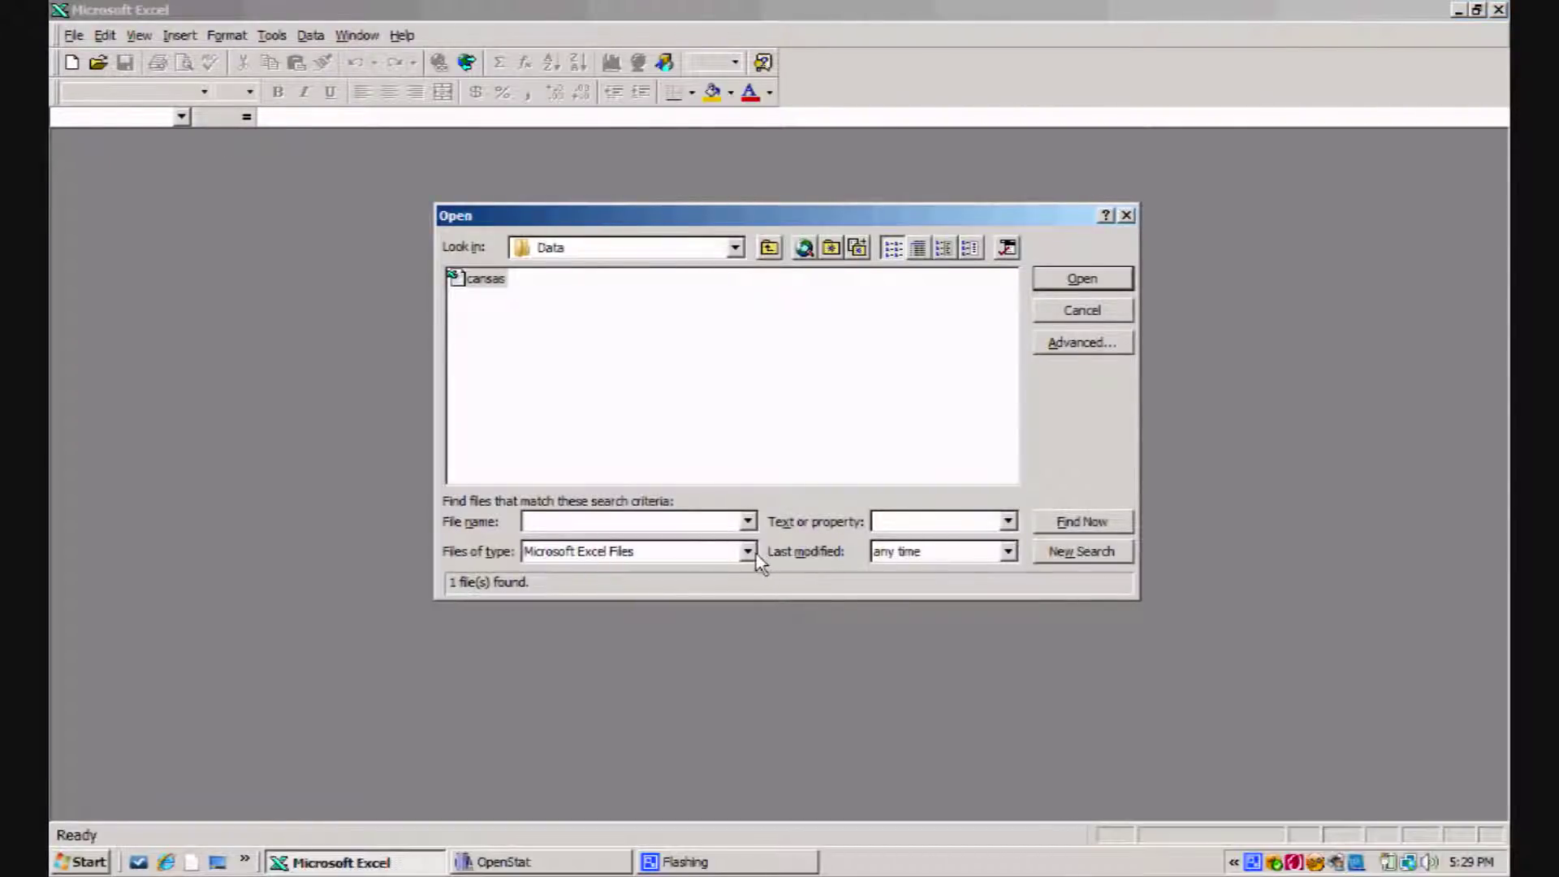
pyautogui.click(469, 280)
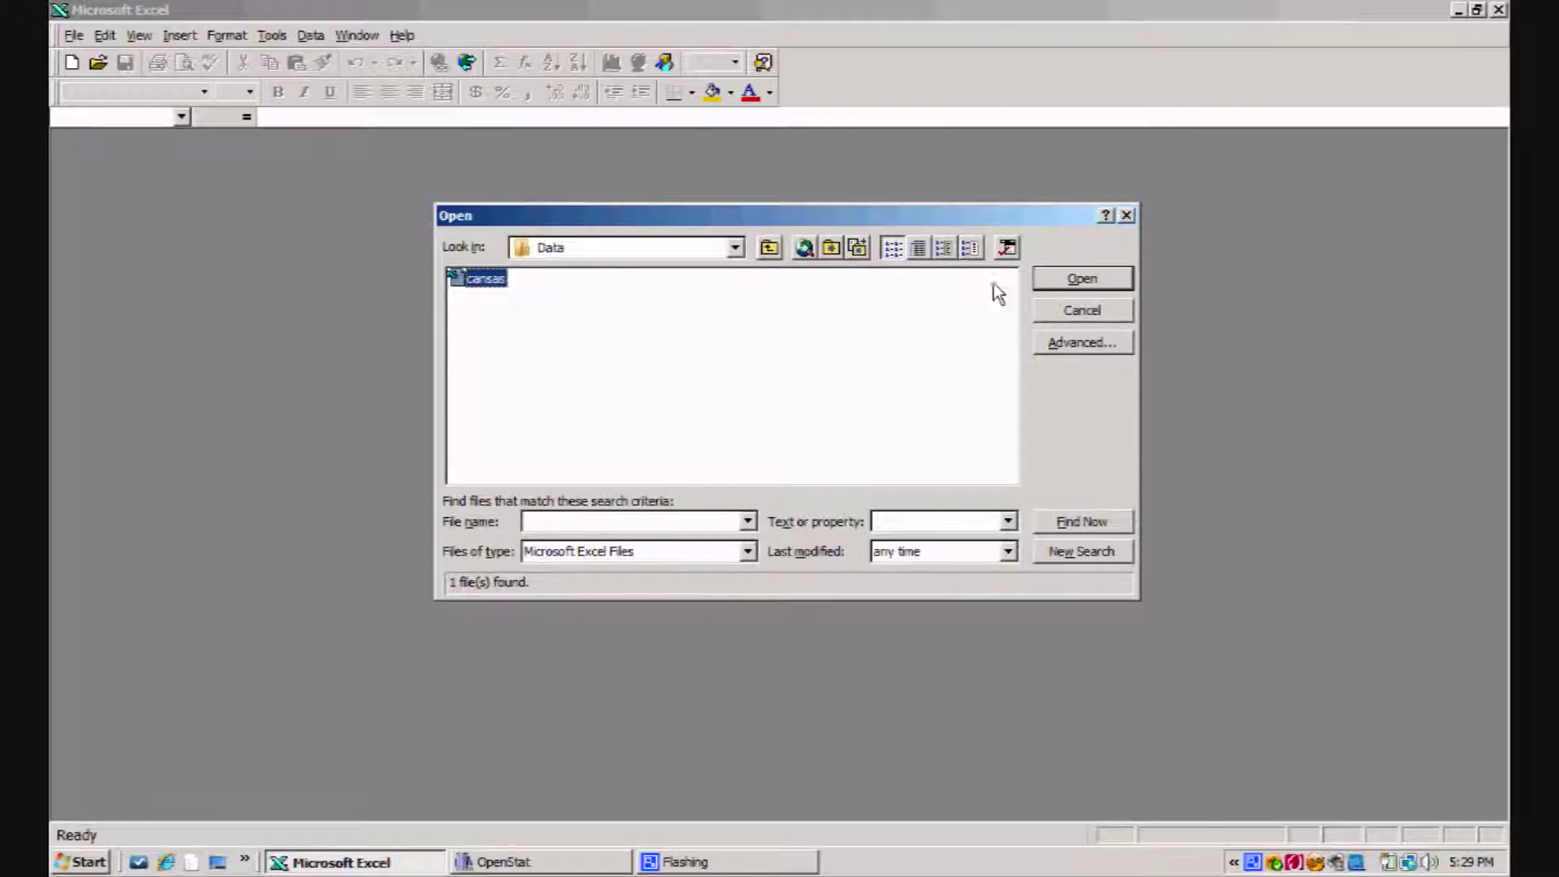
pyautogui.click(1083, 280)
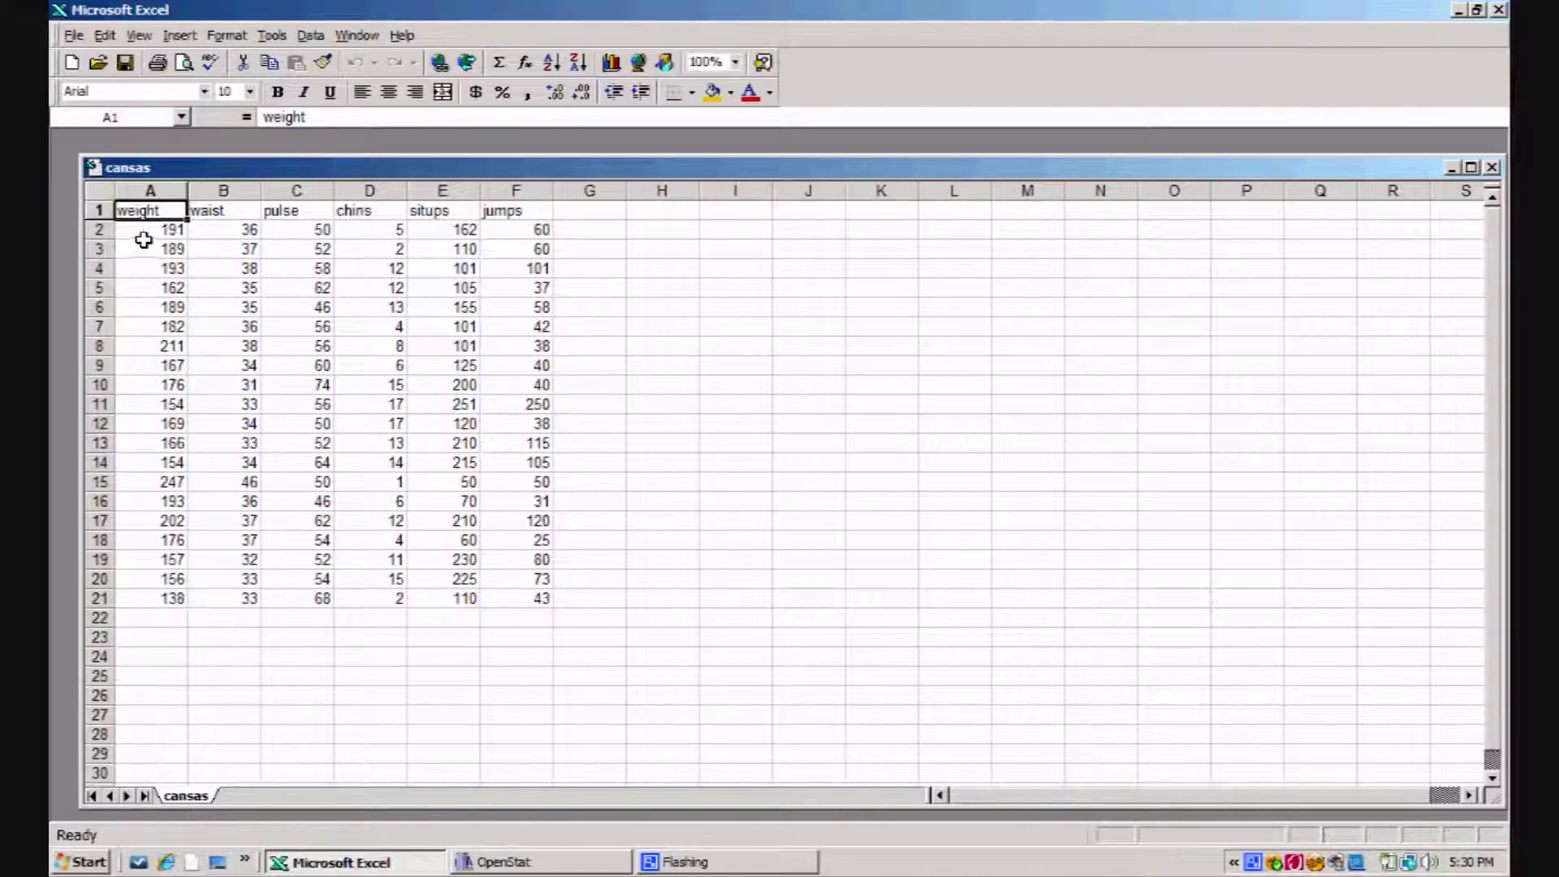
# - Copy the cansas values in A2:F21, without headers, and minimize Excel
pyautogui.moveTo(141, 233); pyautogui.dragTo(498, 260)
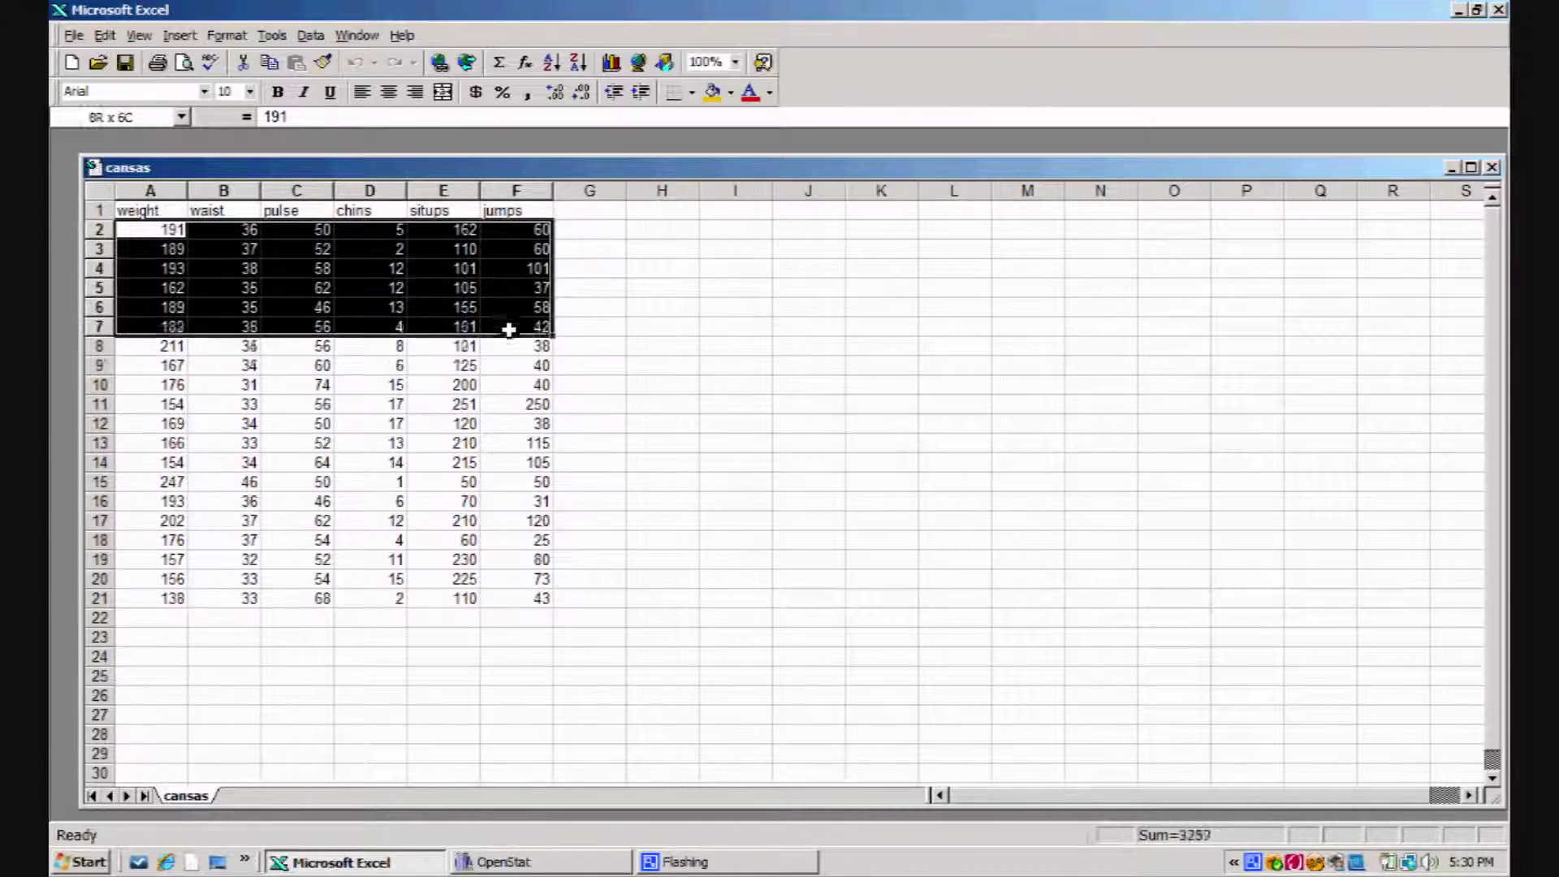
pyautogui.moveTo(508, 329); pyautogui.dragTo(528, 590)
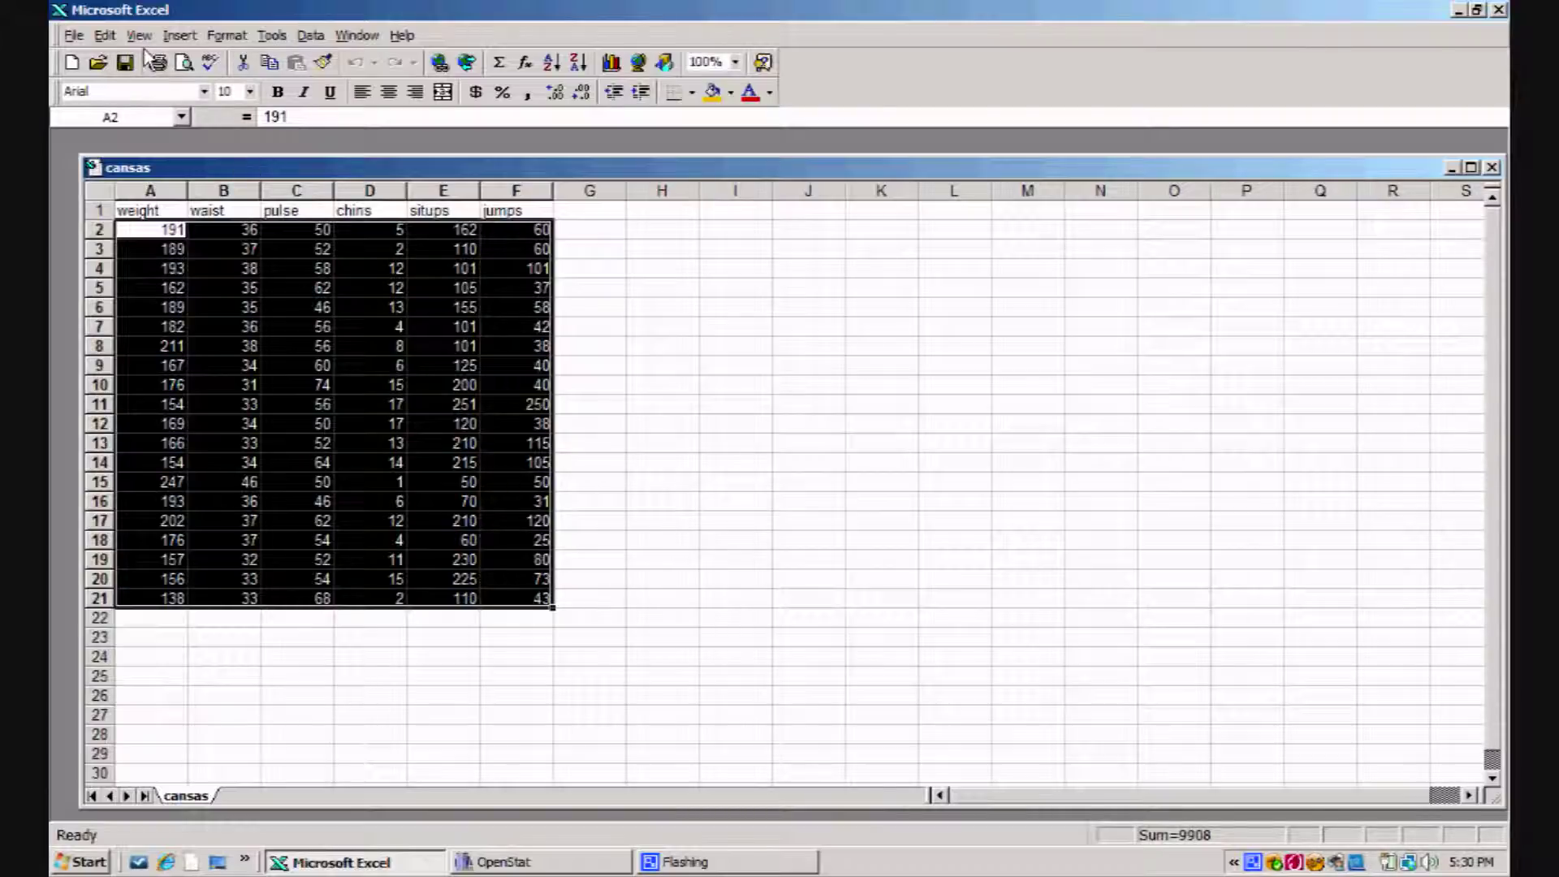
pyautogui.click(104, 36)
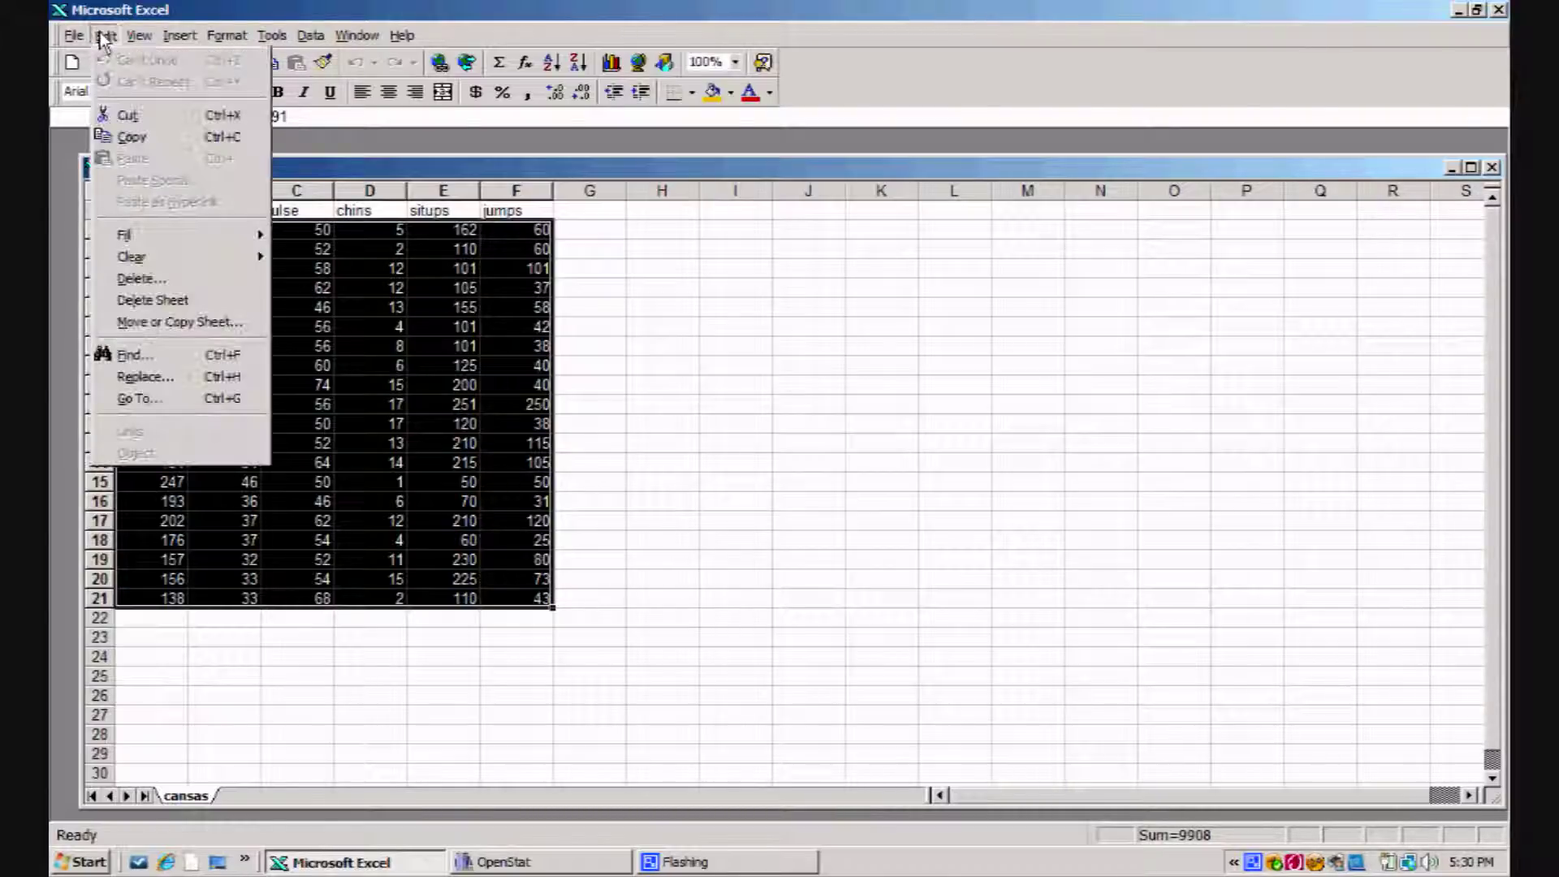
pyautogui.click(130, 138)
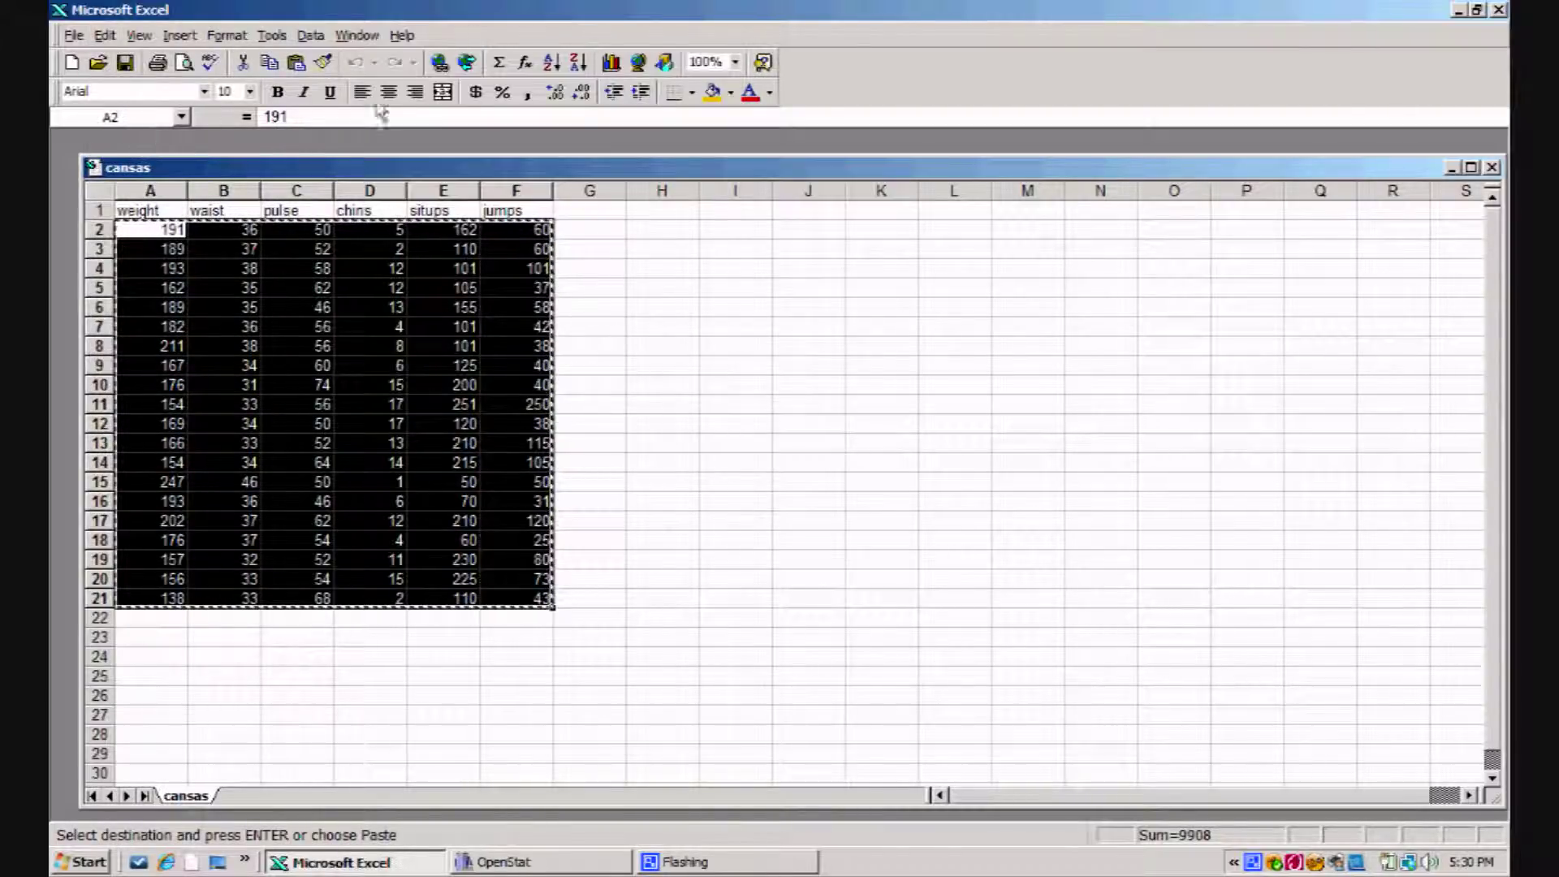
pyautogui.click(1459, 11)
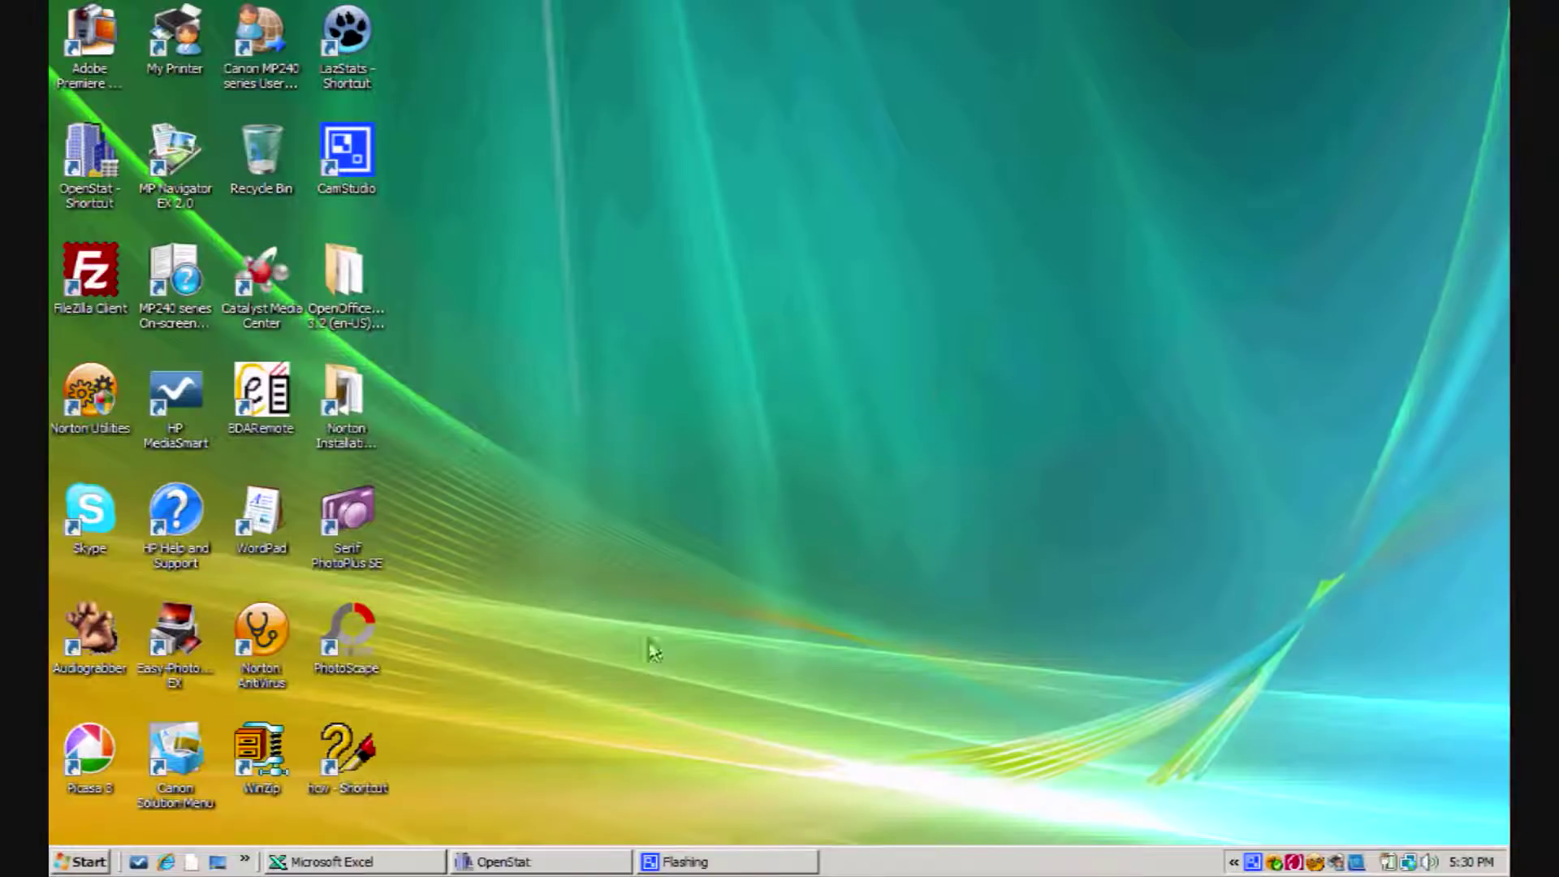
pyautogui.click(523, 863)
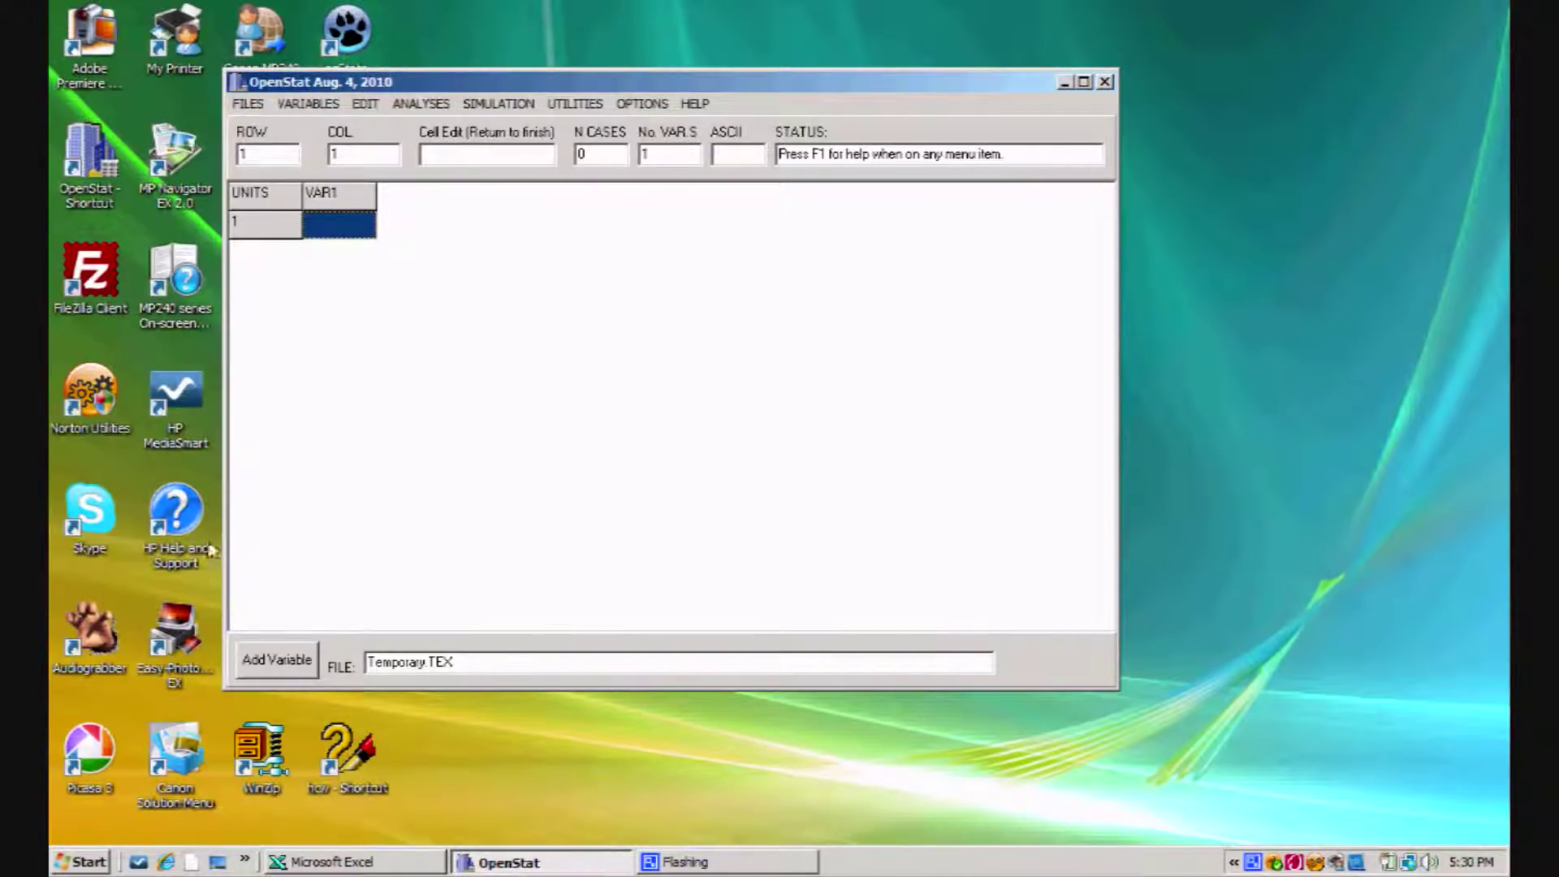
# - Add five variable columns and paste the copied cansas block into the grid
pyautogui.click(267, 661)
pyautogui.click(268, 663)
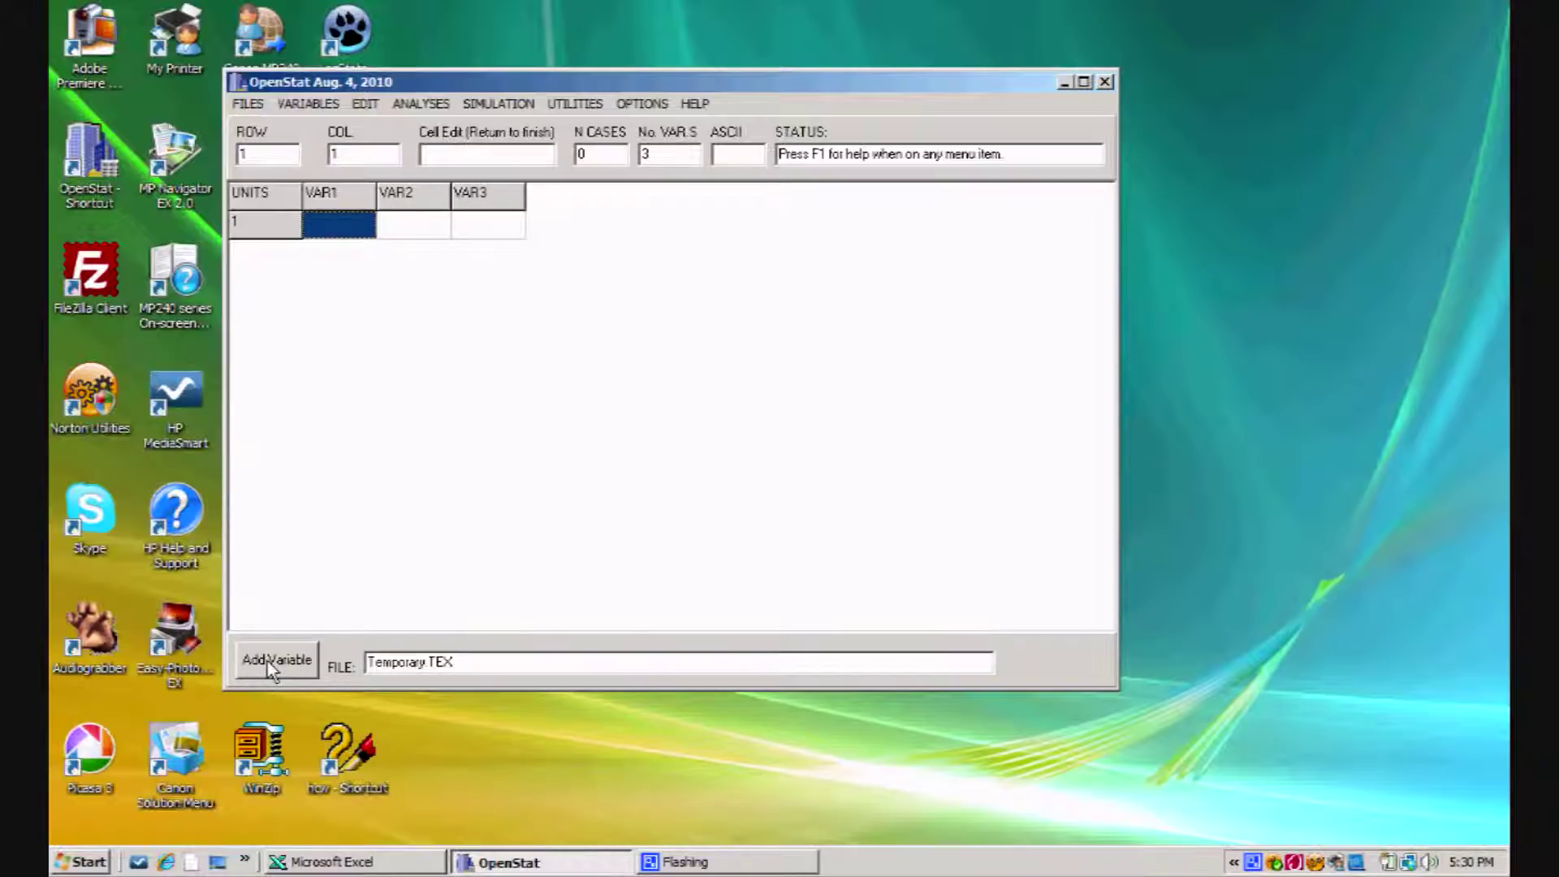
pyautogui.click(268, 662)
pyautogui.click(268, 662)
pyautogui.click(269, 662)
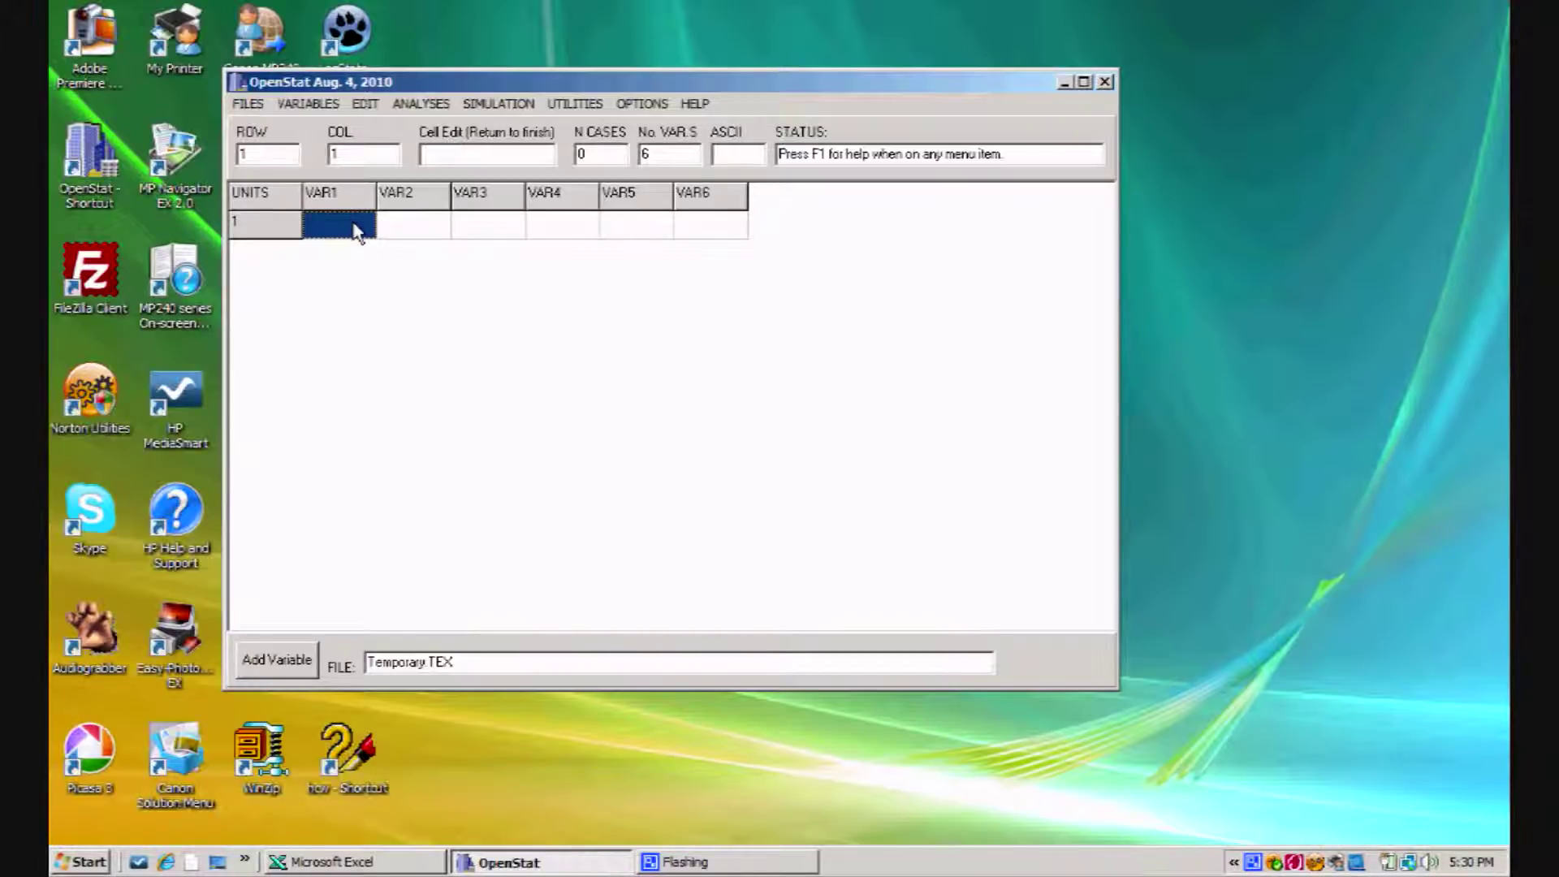
pyautogui.click(363, 106)
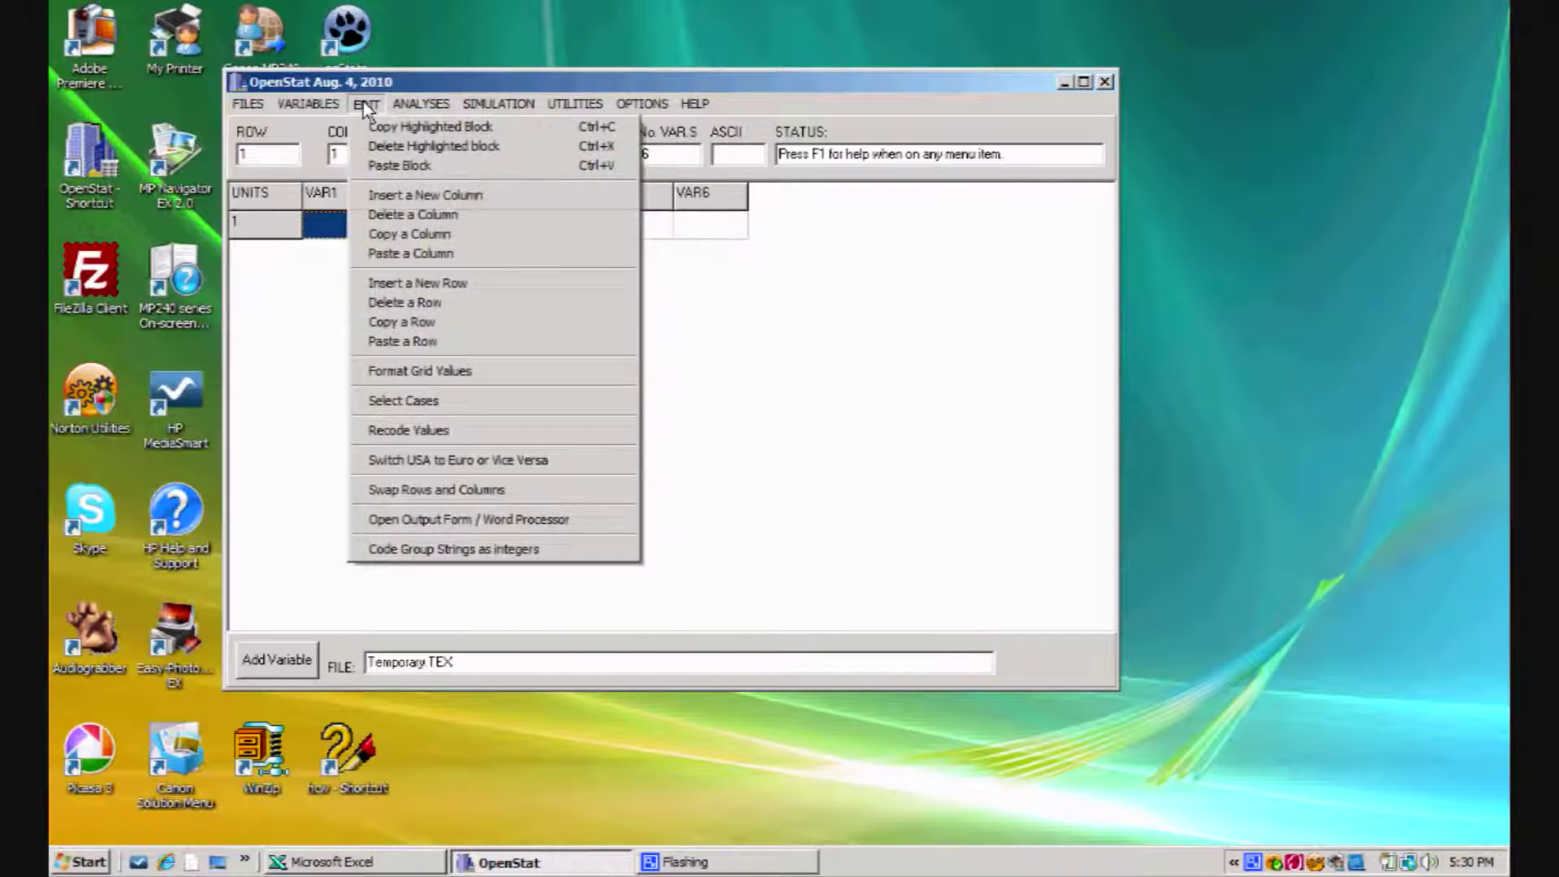
pyautogui.click(383, 165)
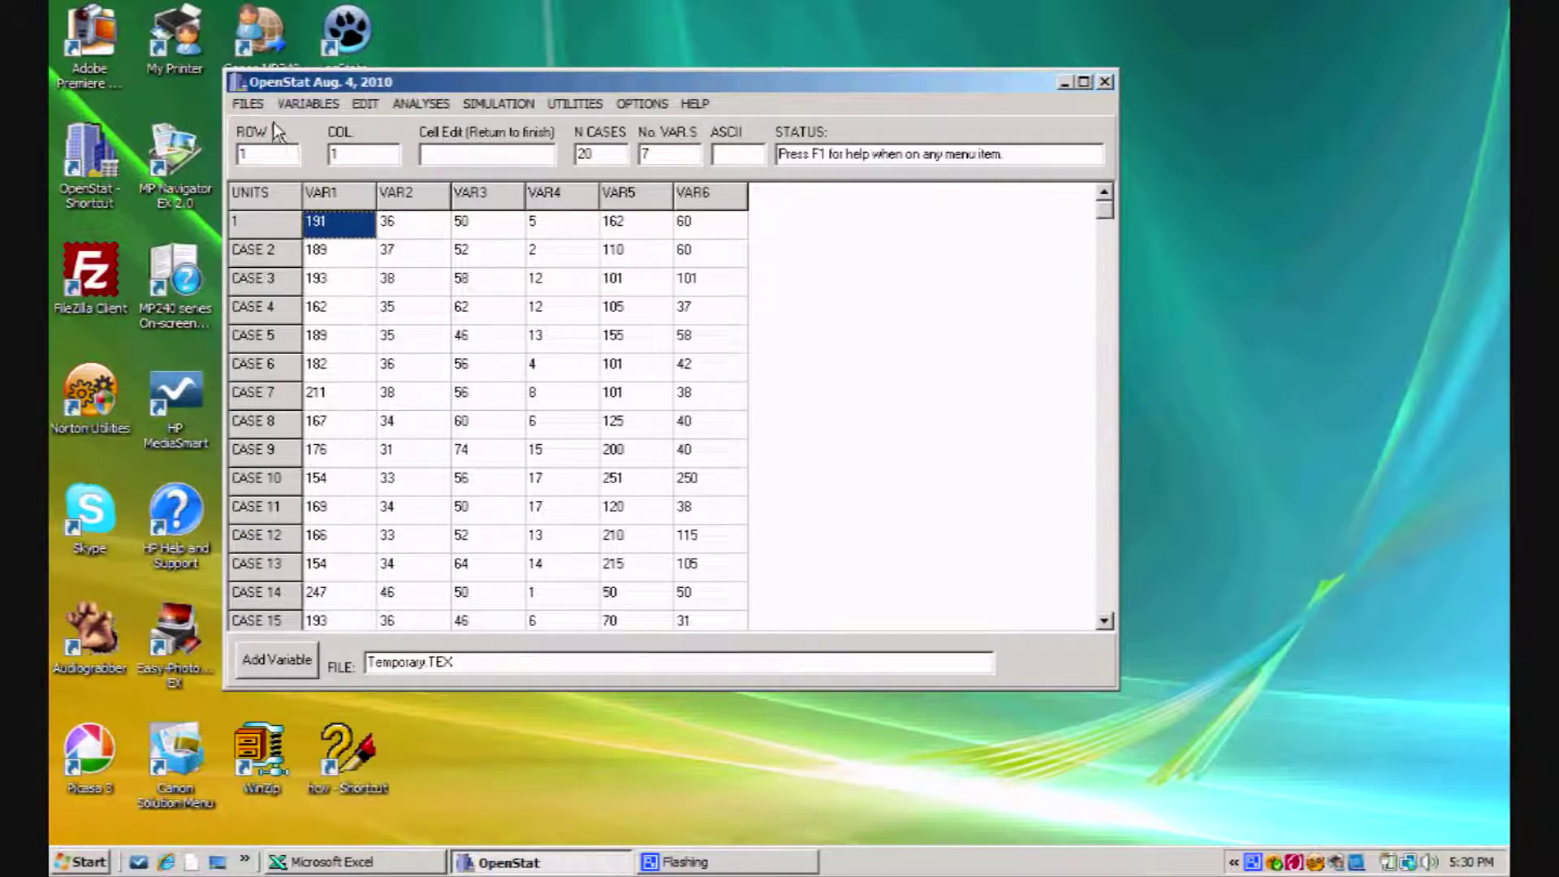
# - Open and close the Data Dictionary, then select the first VAR7 cell
pyautogui.click(322, 110)
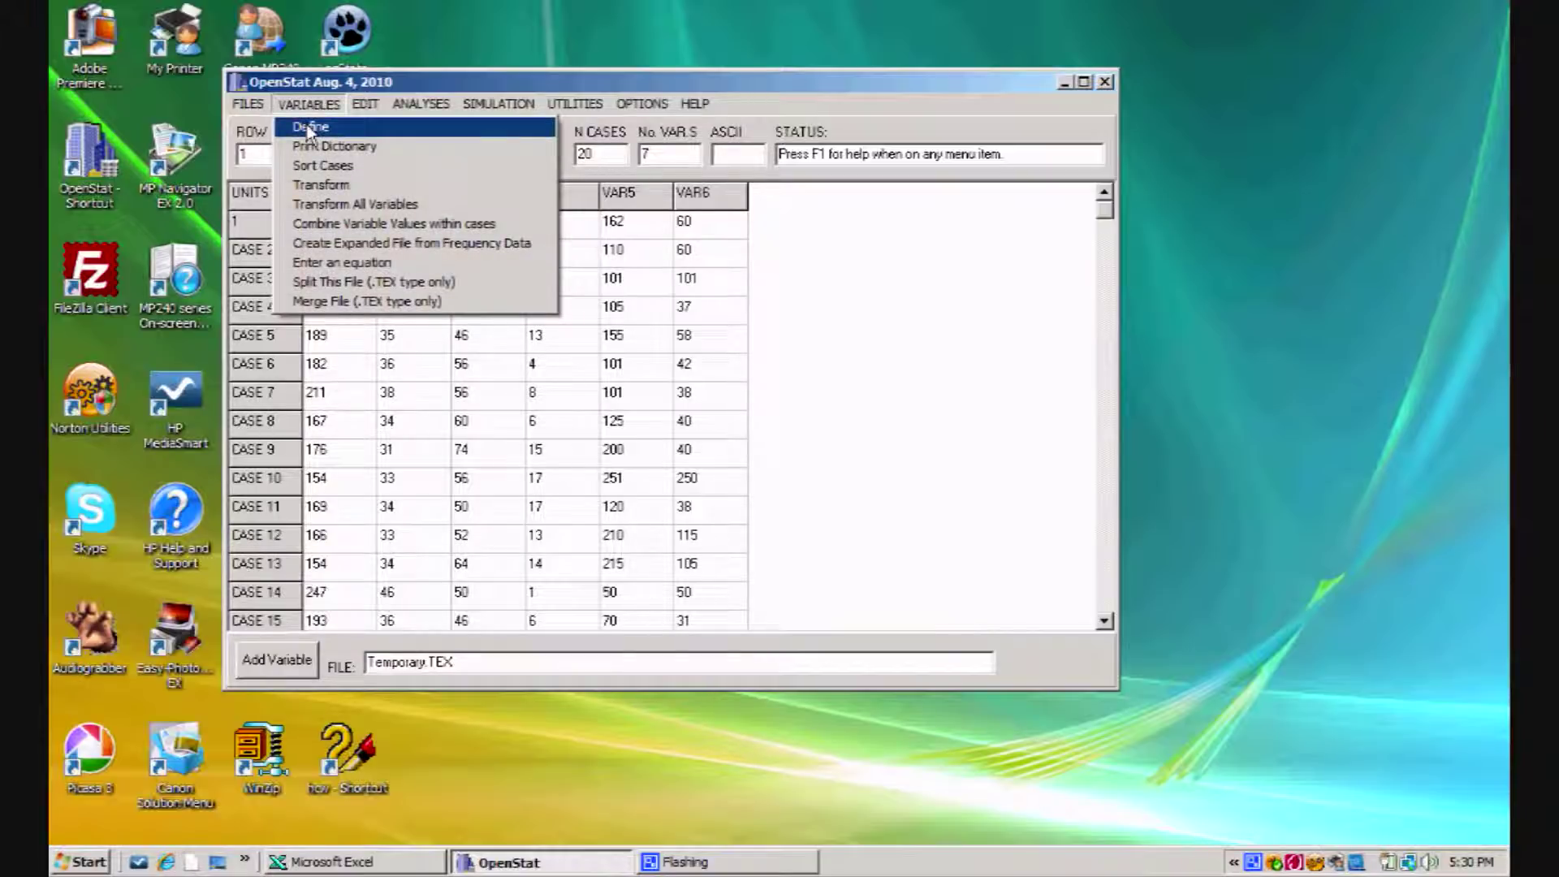
pyautogui.click(306, 126)
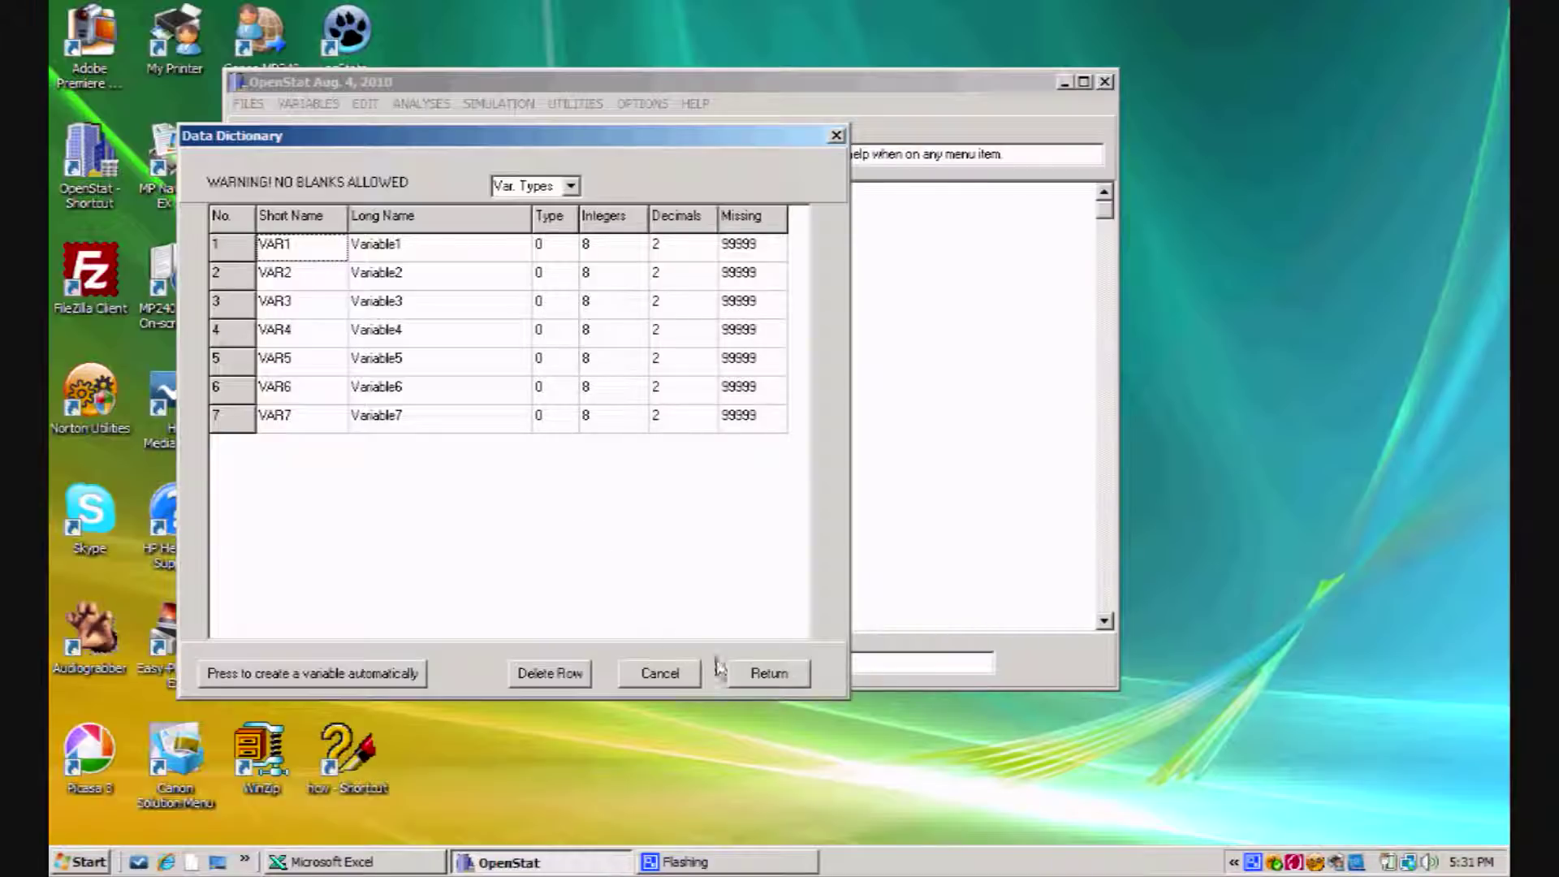
pyautogui.click(772, 675)
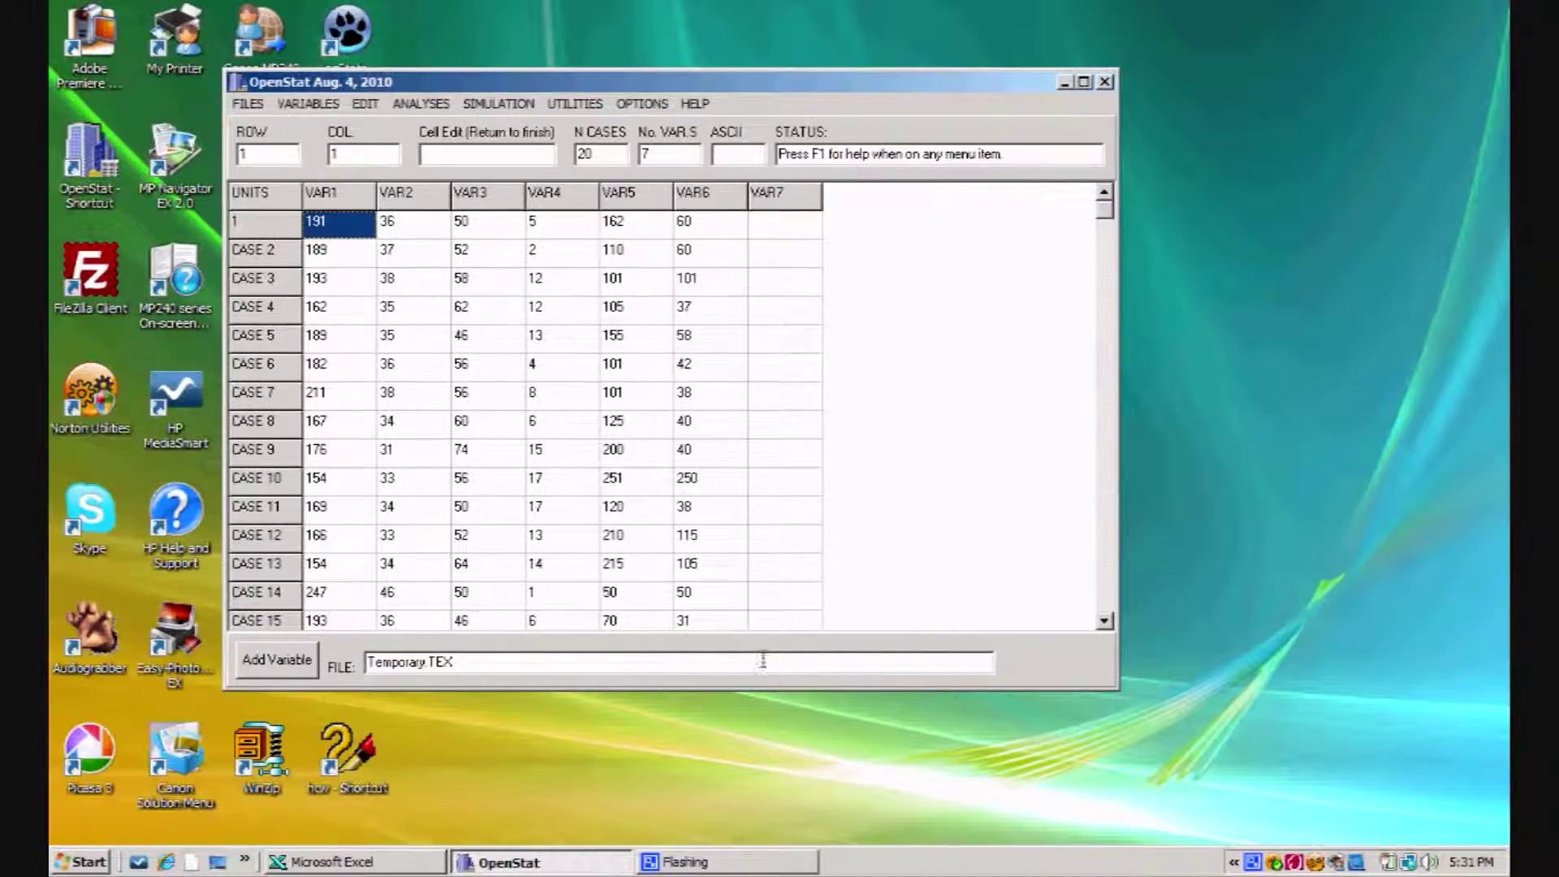
pyautogui.click(788, 236)
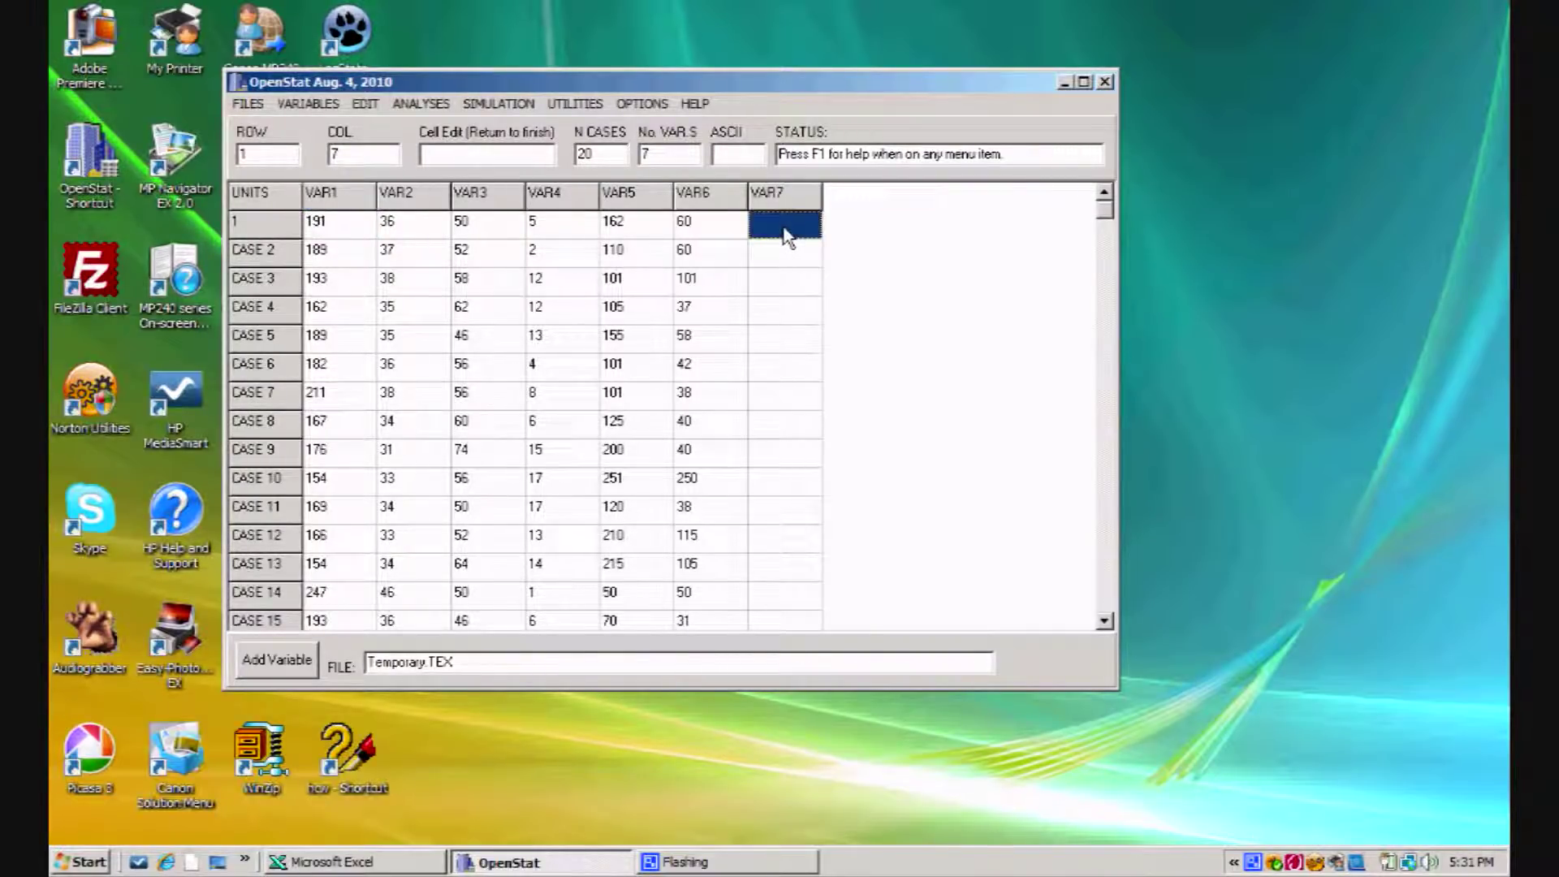
# - Delete the empty VAR7 column and format all grid values to two decimals
pyautogui.click(367, 104)
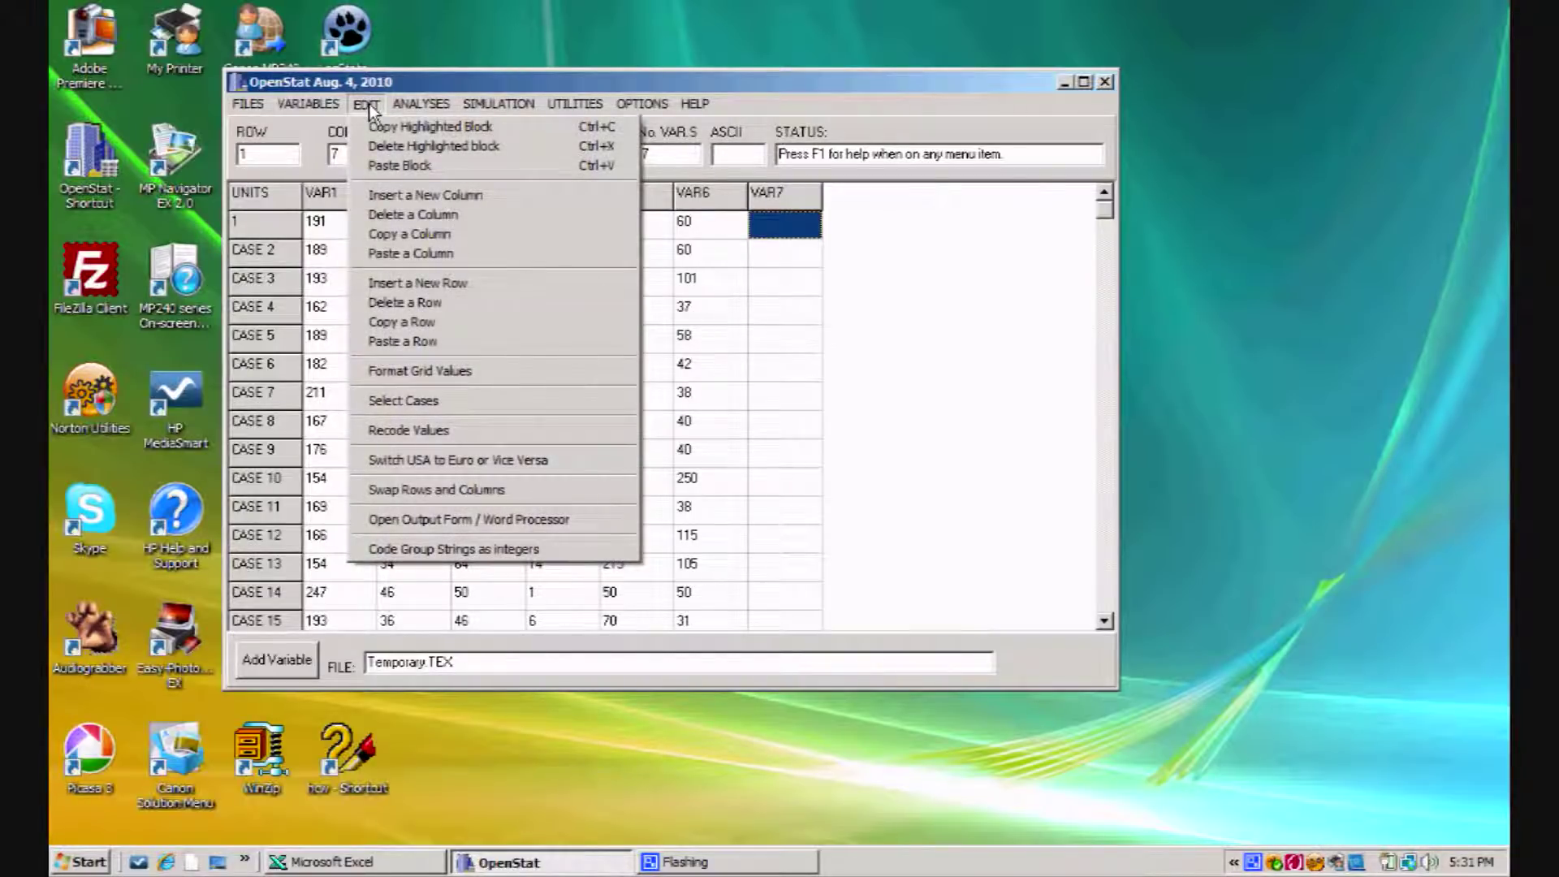
pyautogui.click(401, 214)
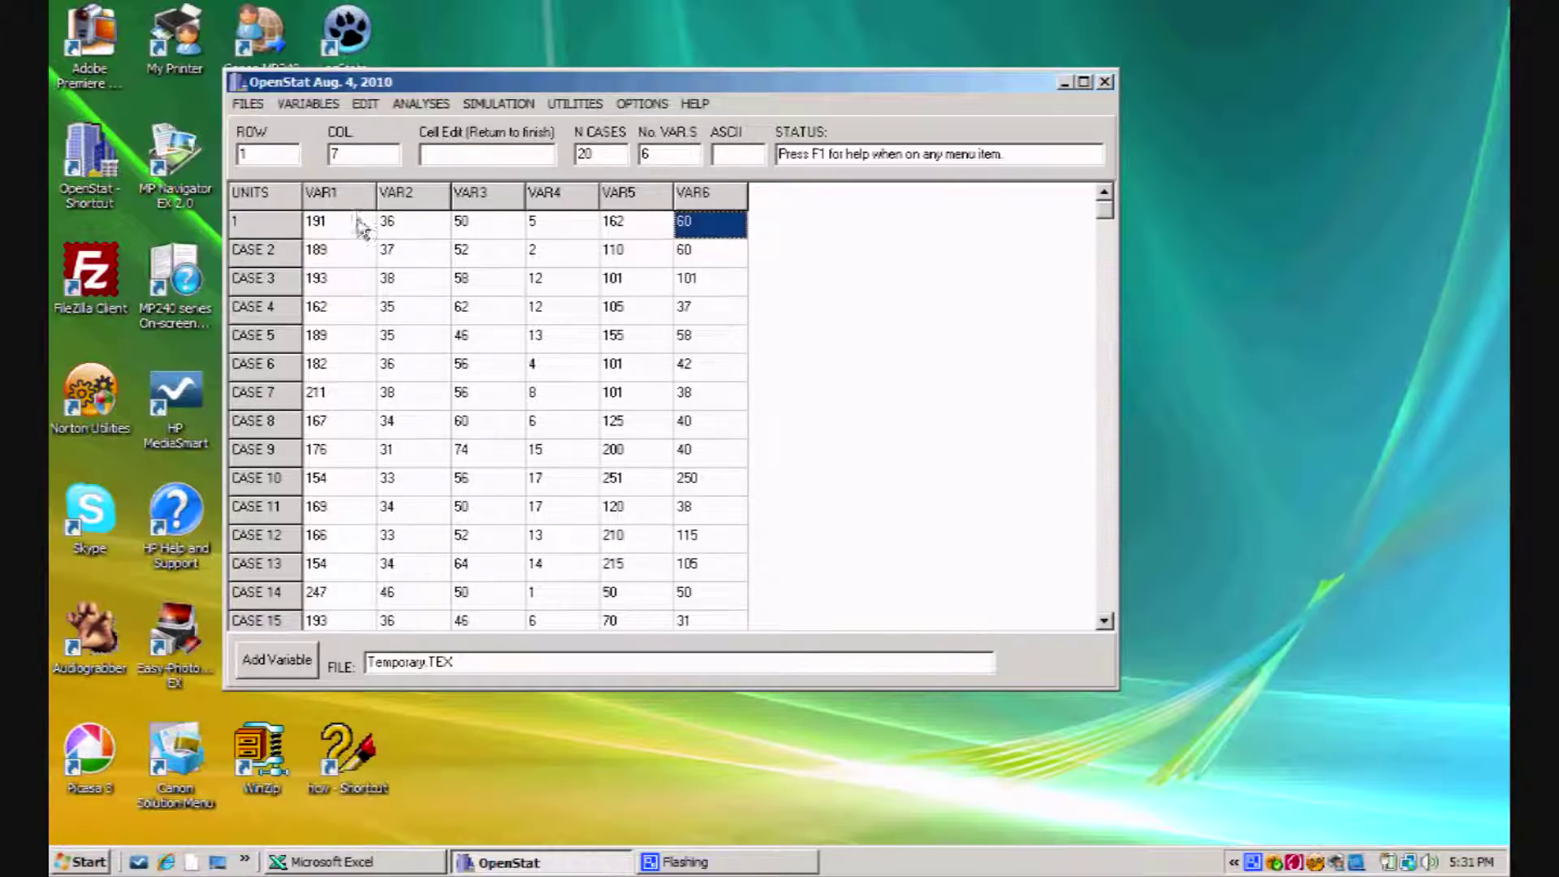
pyautogui.click(366, 105)
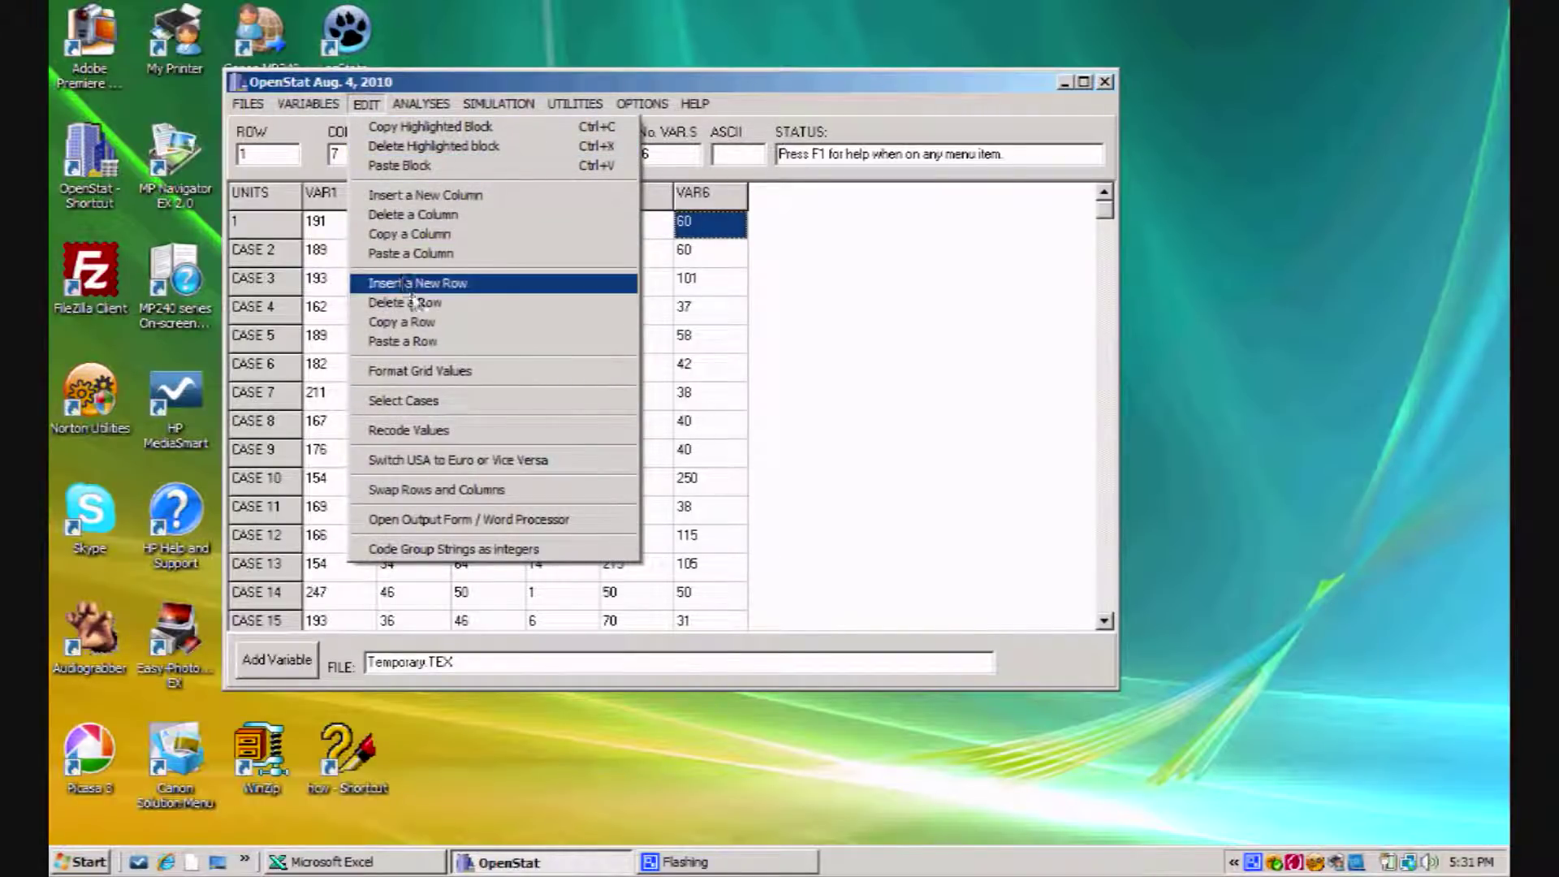
pyautogui.click(432, 372)
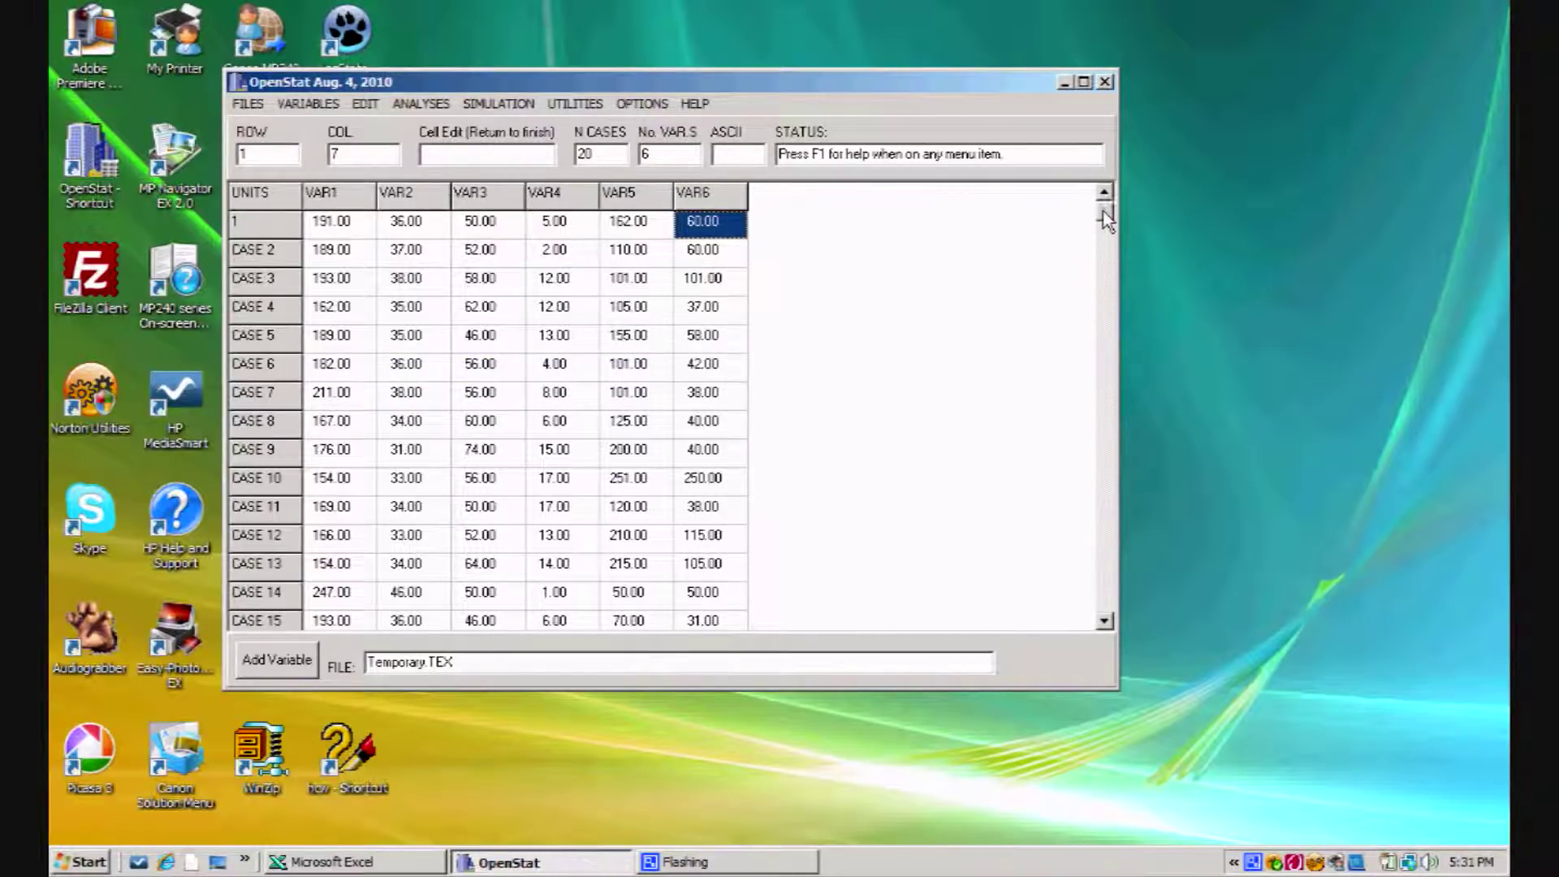
pyautogui.click(310, 102)
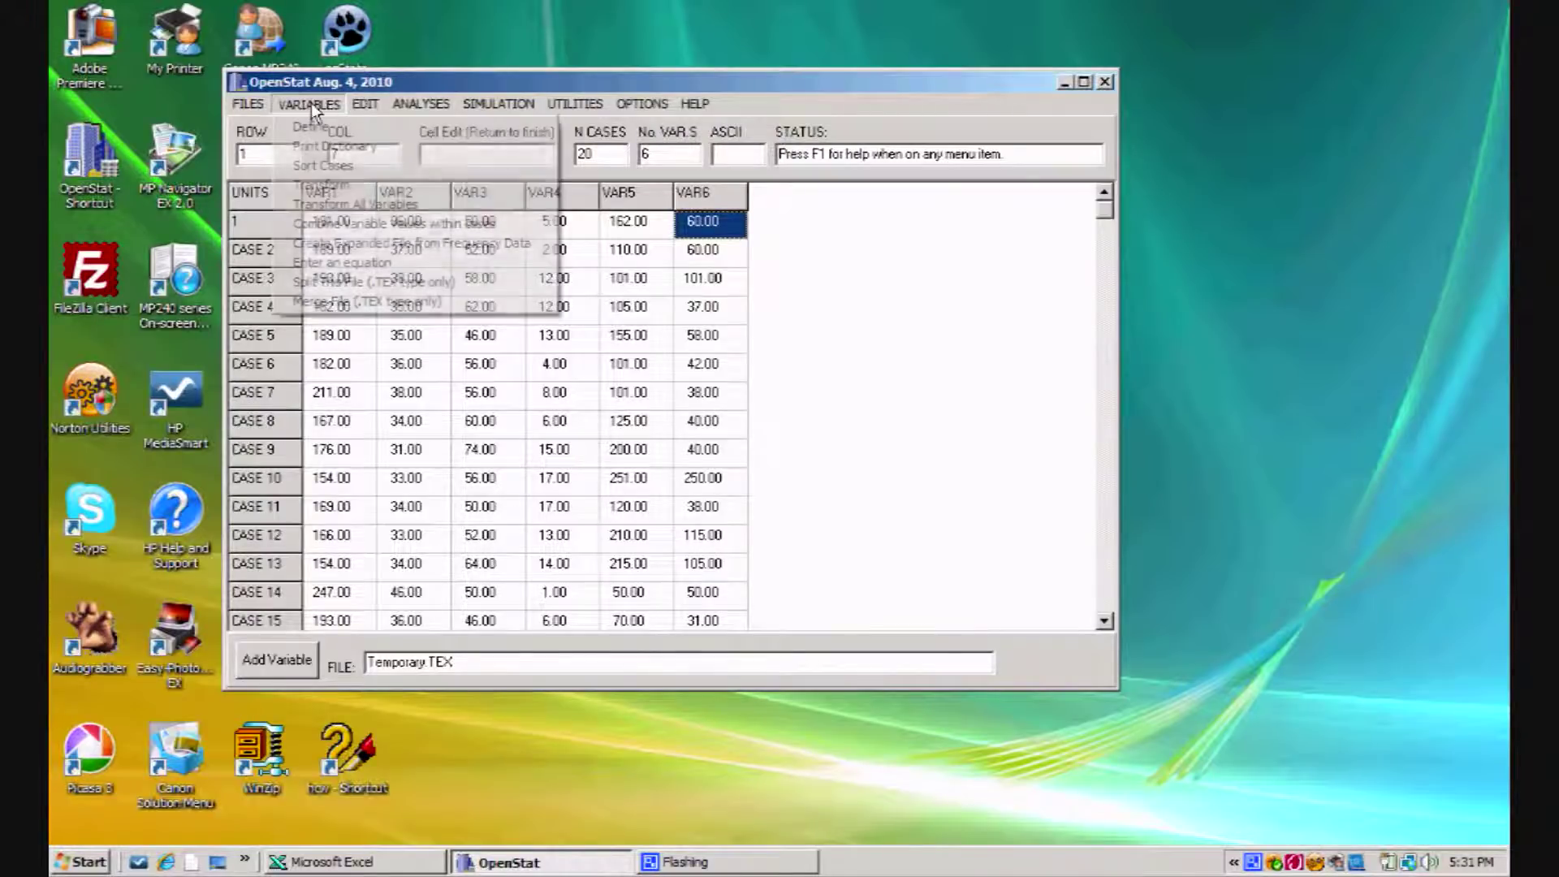
pyautogui.click(309, 128)
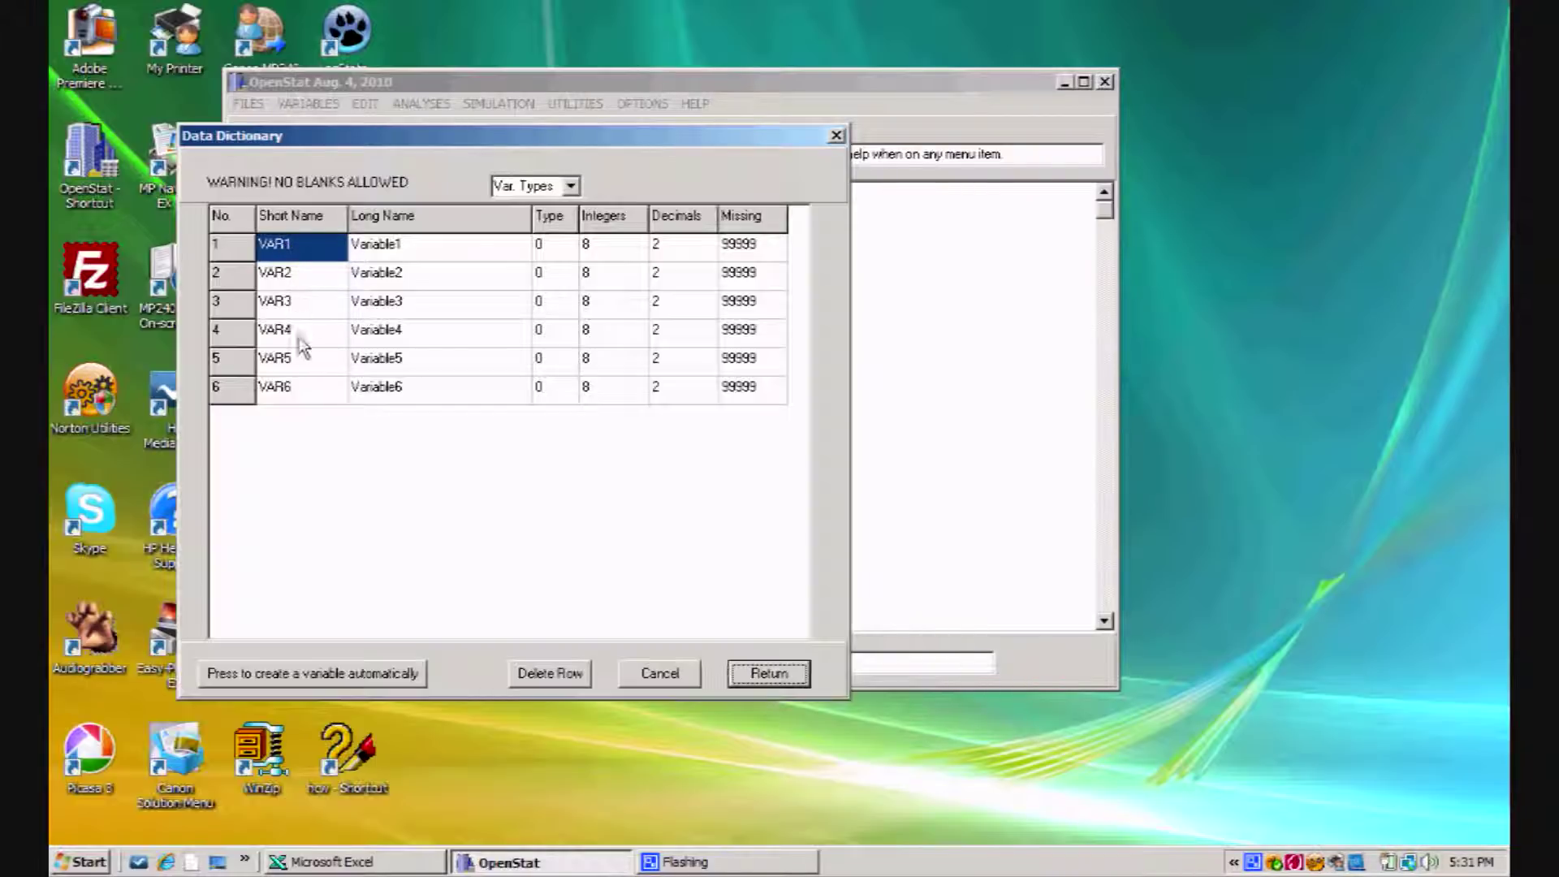
pyautogui.click(656, 672)
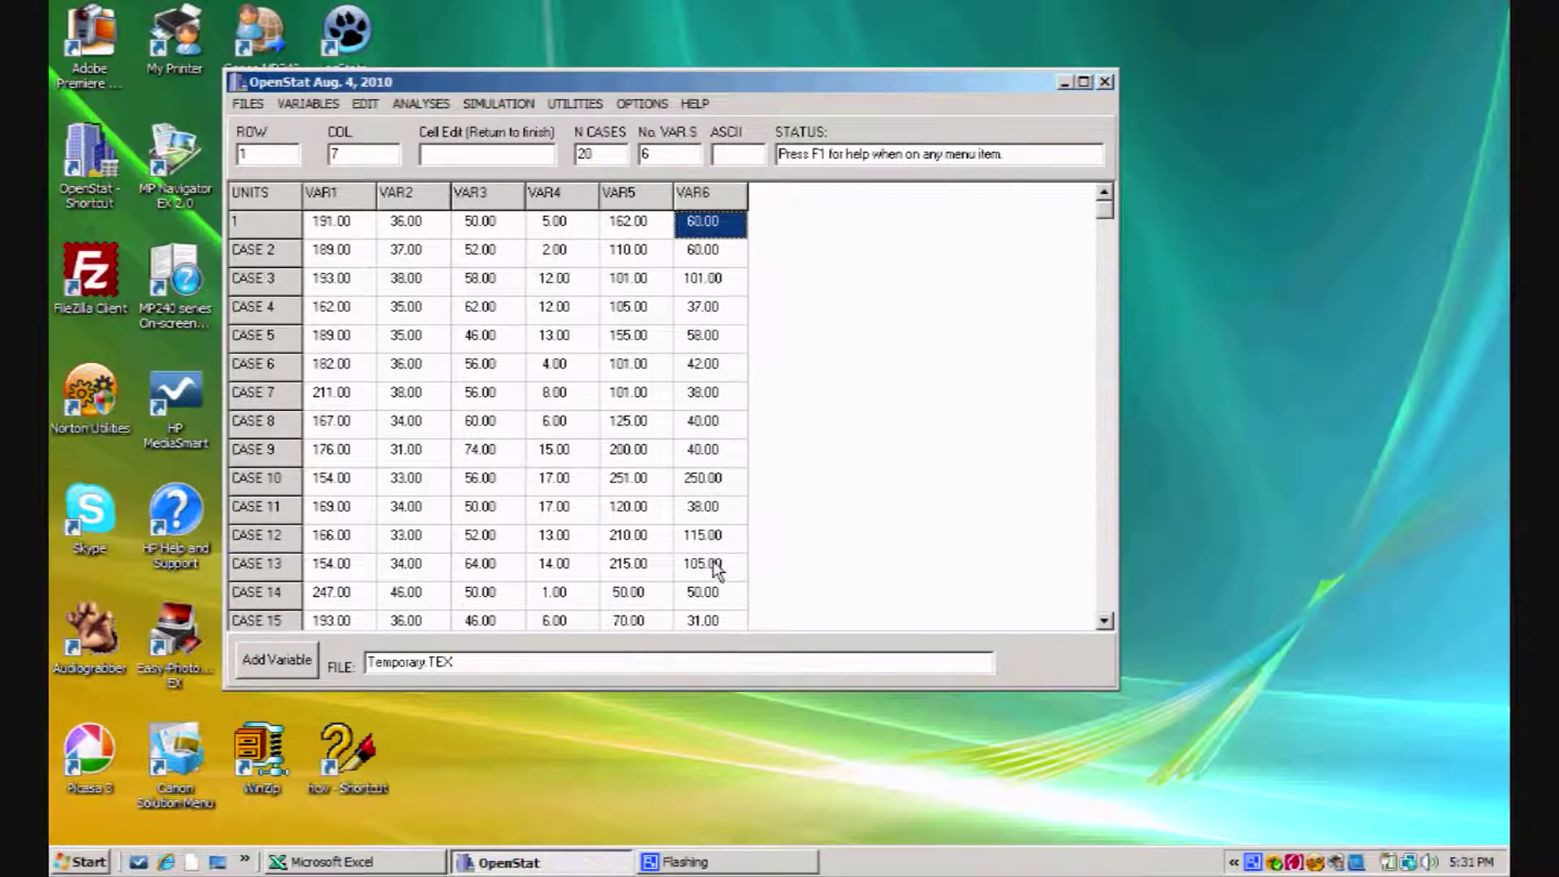
# - Run Central Tendency, Variability on all six variables VAR1–VAR6, then return from the results
pyautogui.click(426, 105)
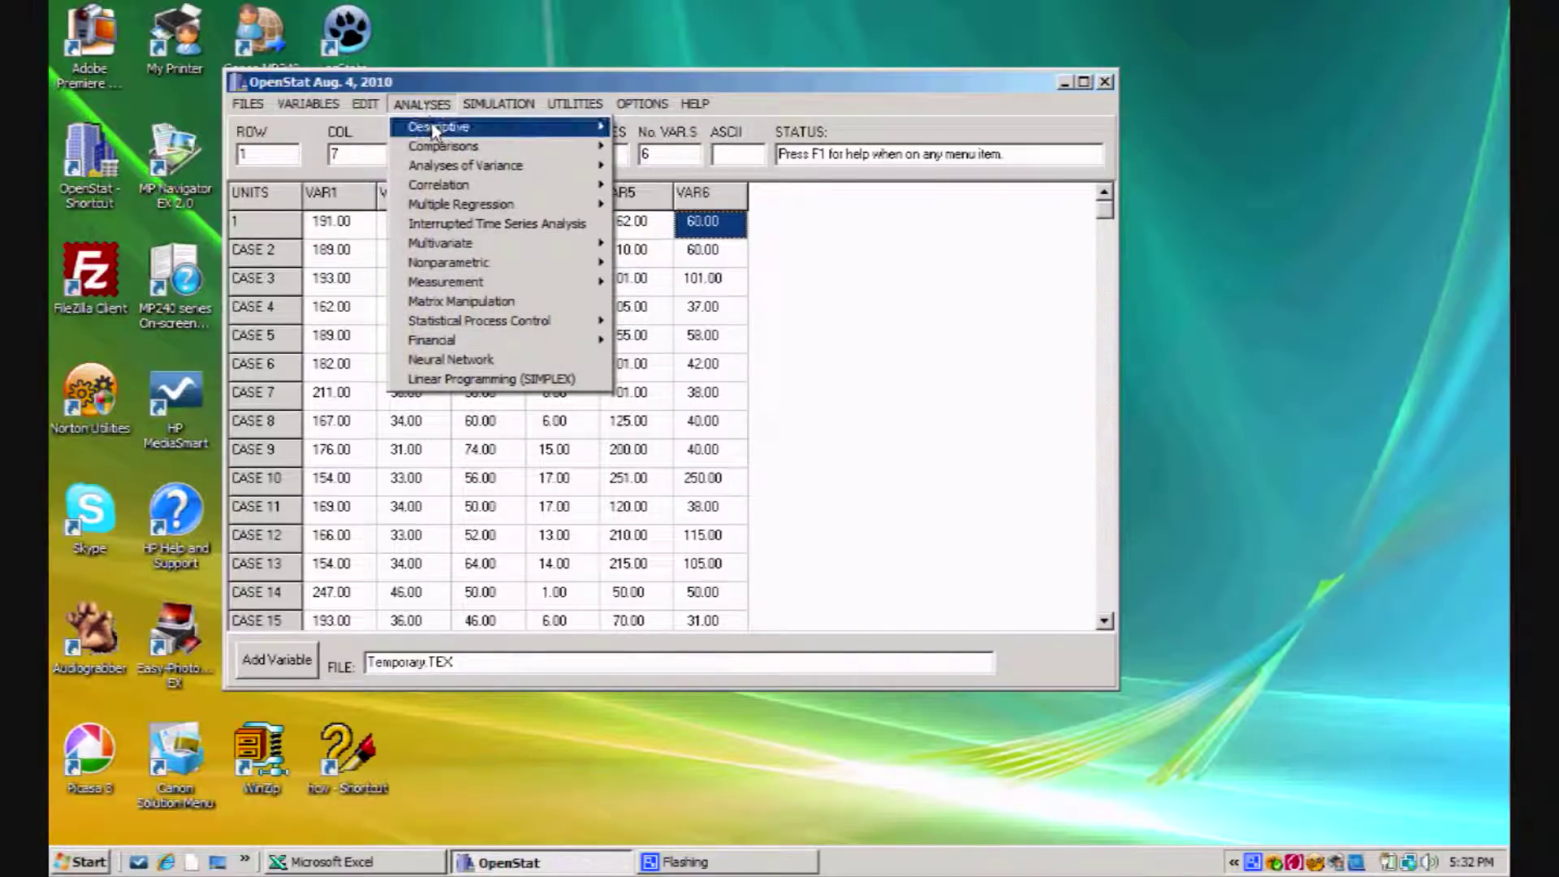
pyautogui.moveTo(435, 126)
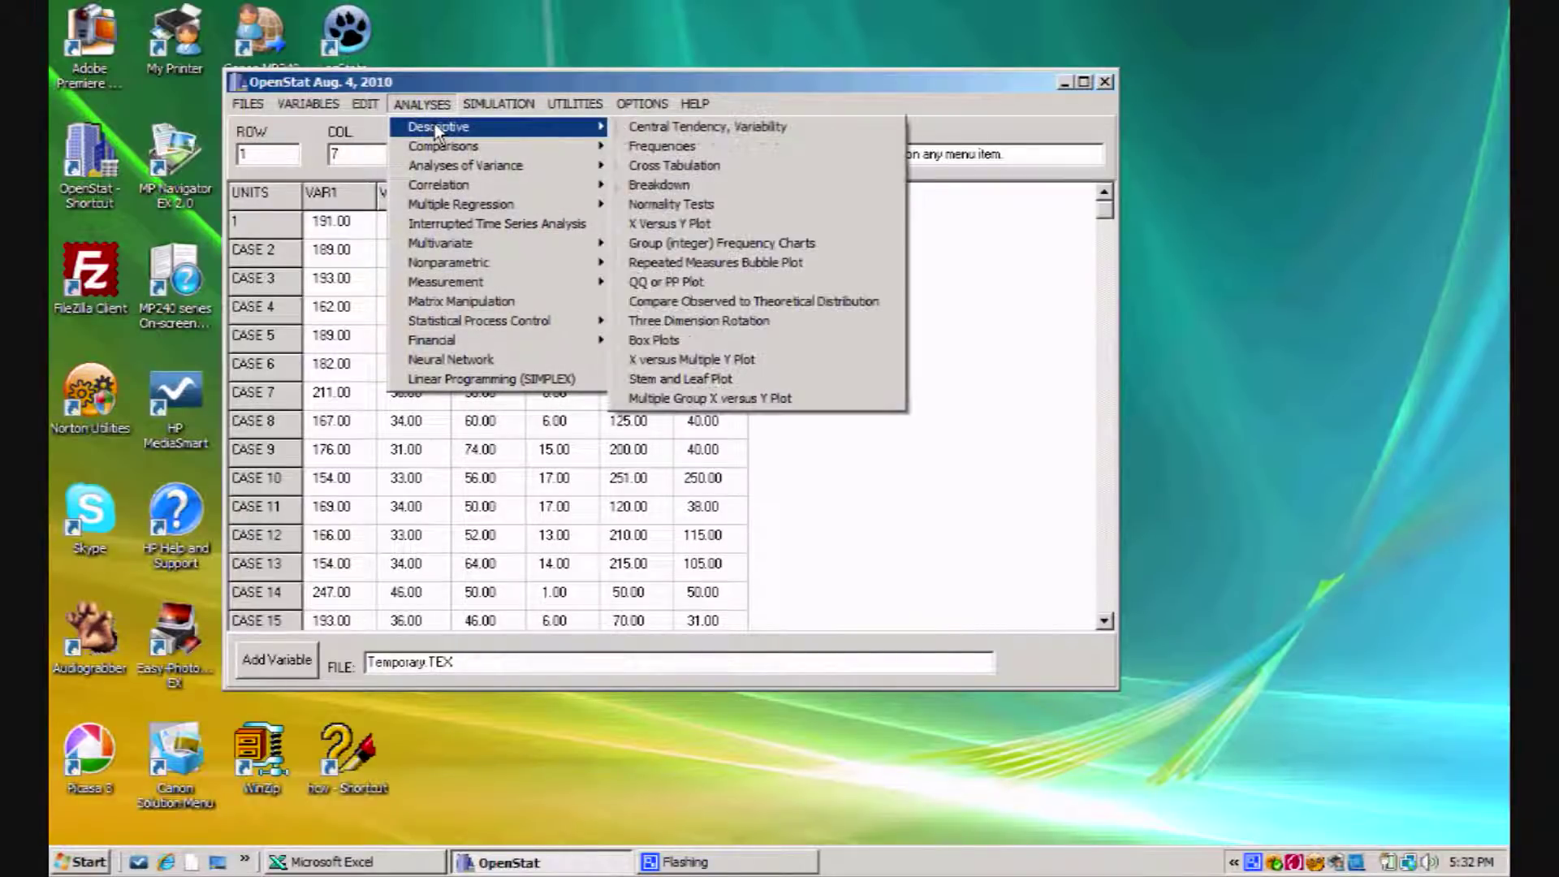
pyautogui.click(650, 127)
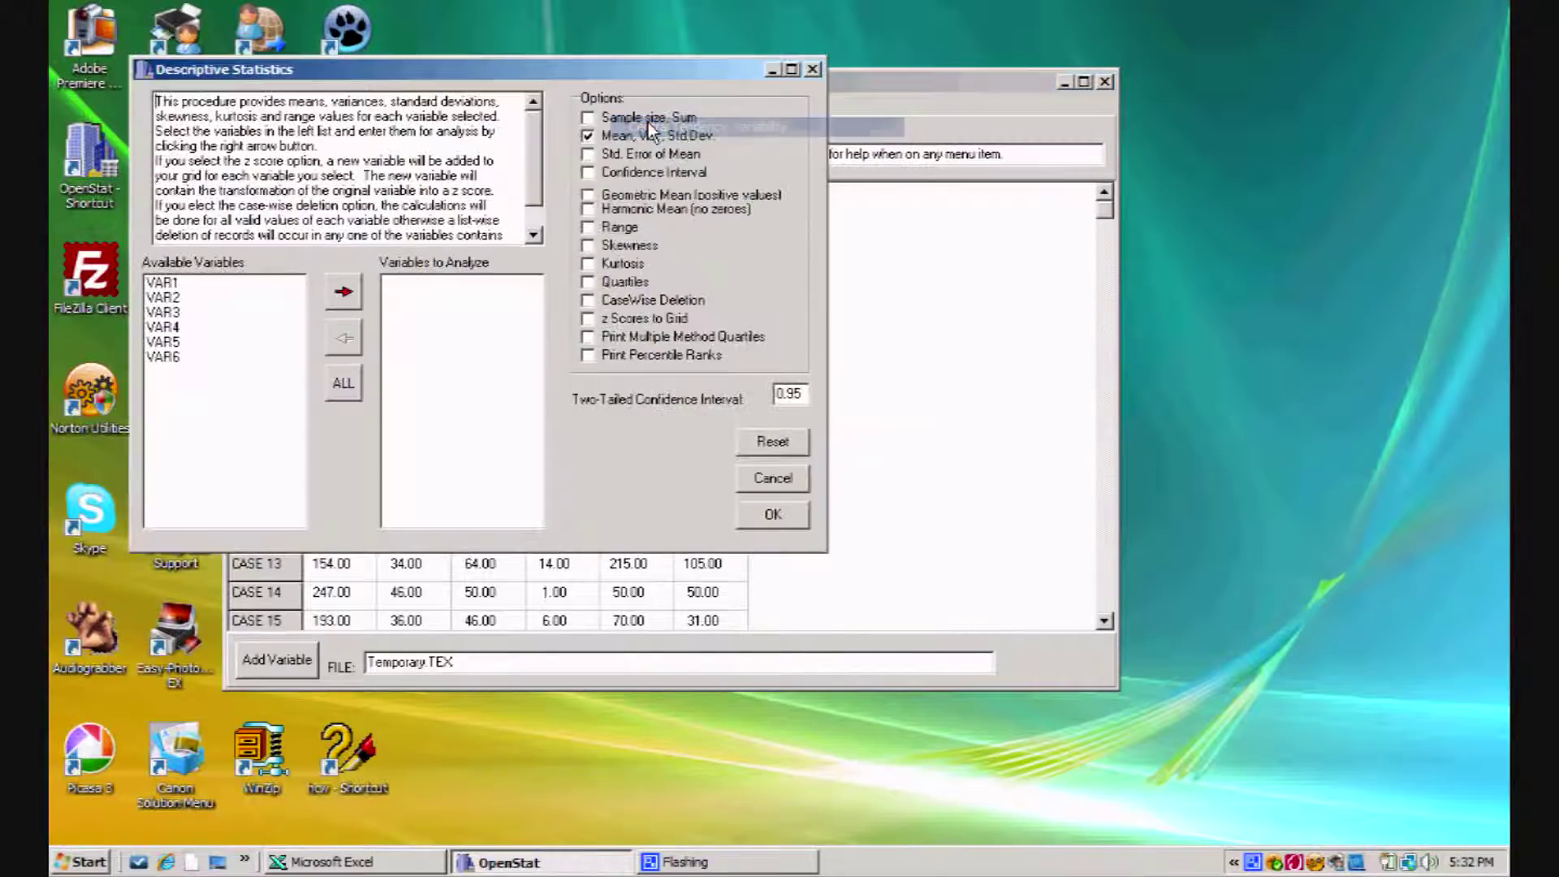
pyautogui.click(342, 386)
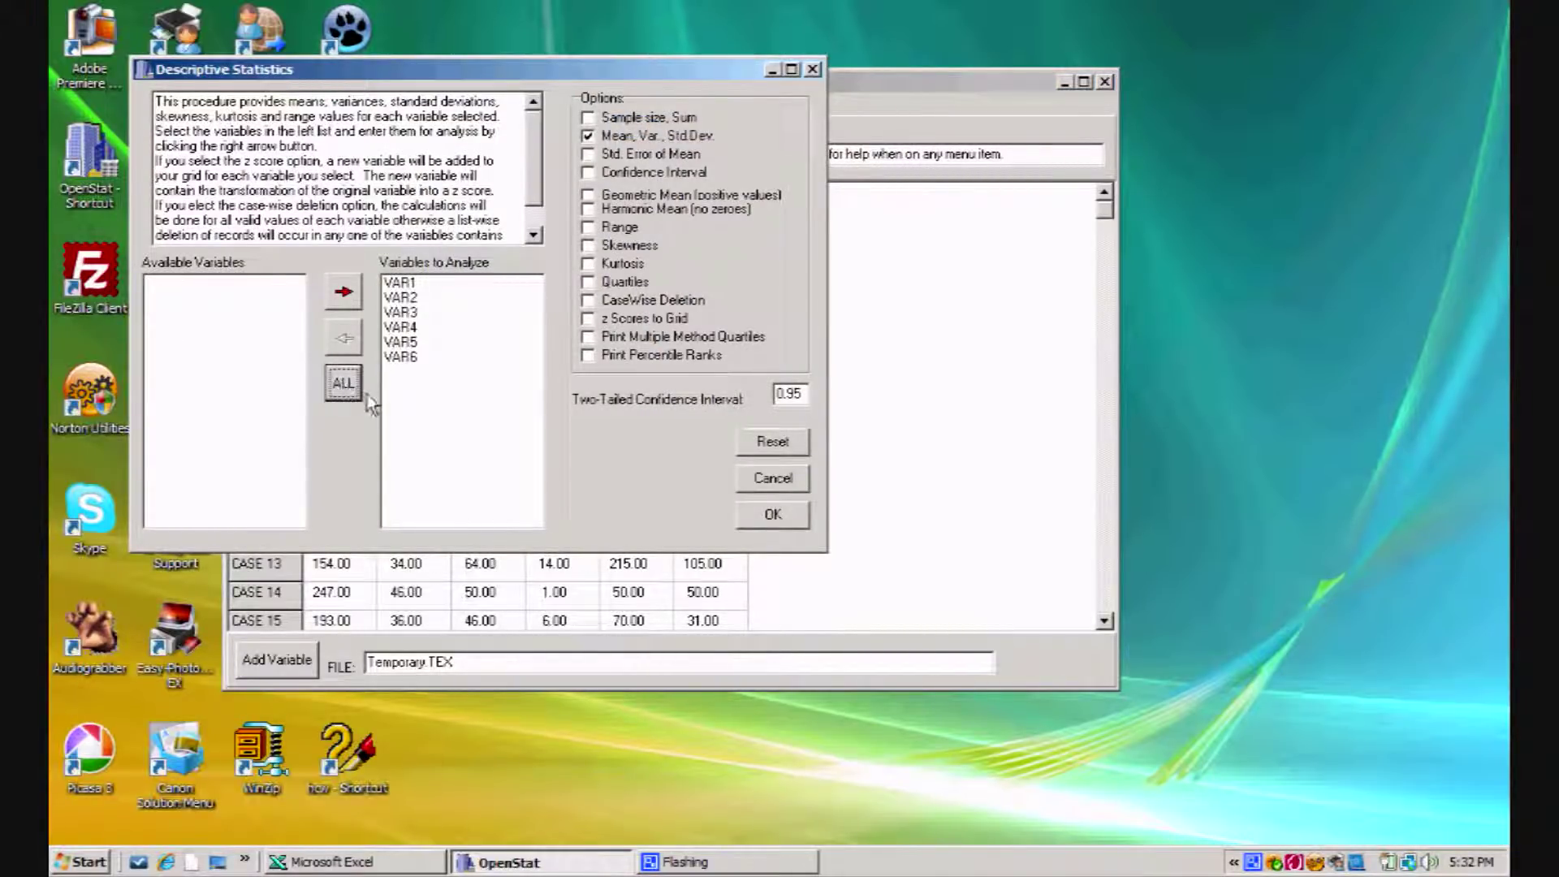
pyautogui.click(779, 515)
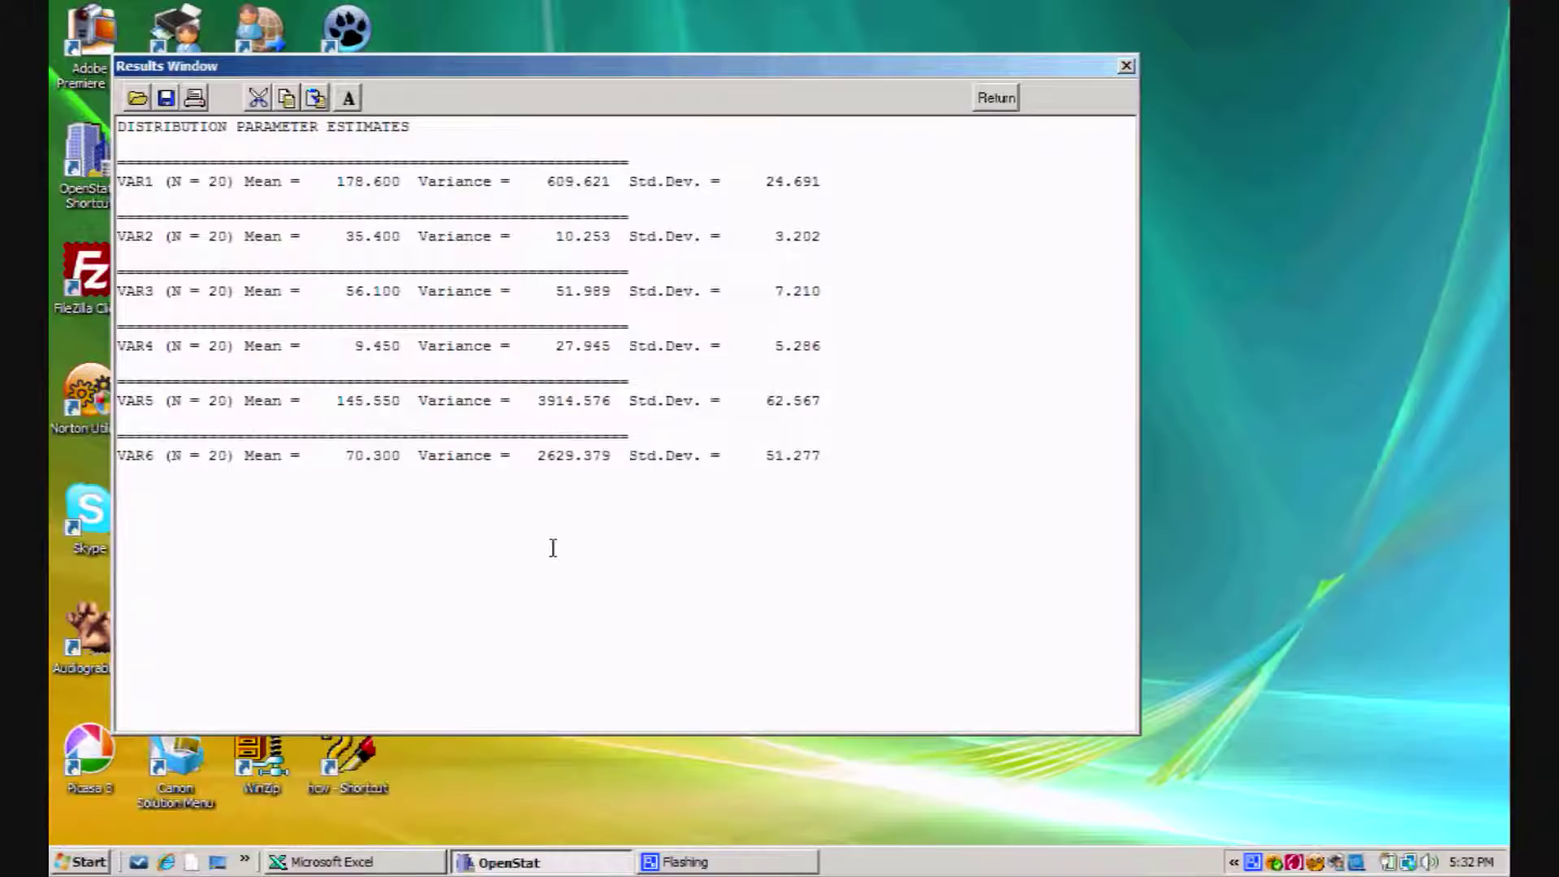
pyautogui.click(997, 98)
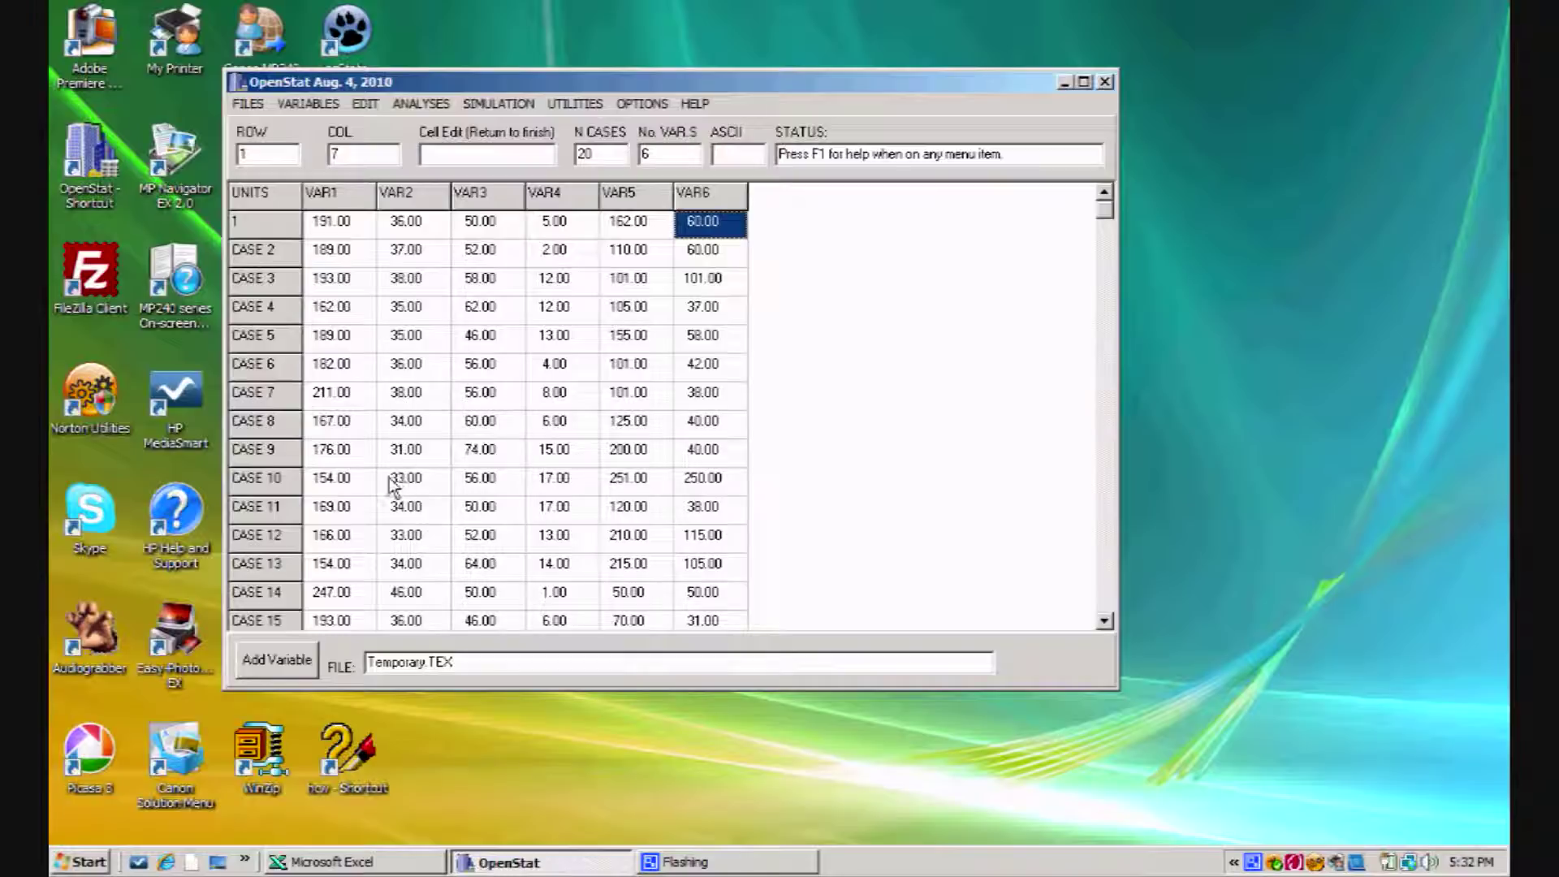
# - Save the grid as Temporary.TEX in the Data folder and close the file
pyautogui.click(250, 105)
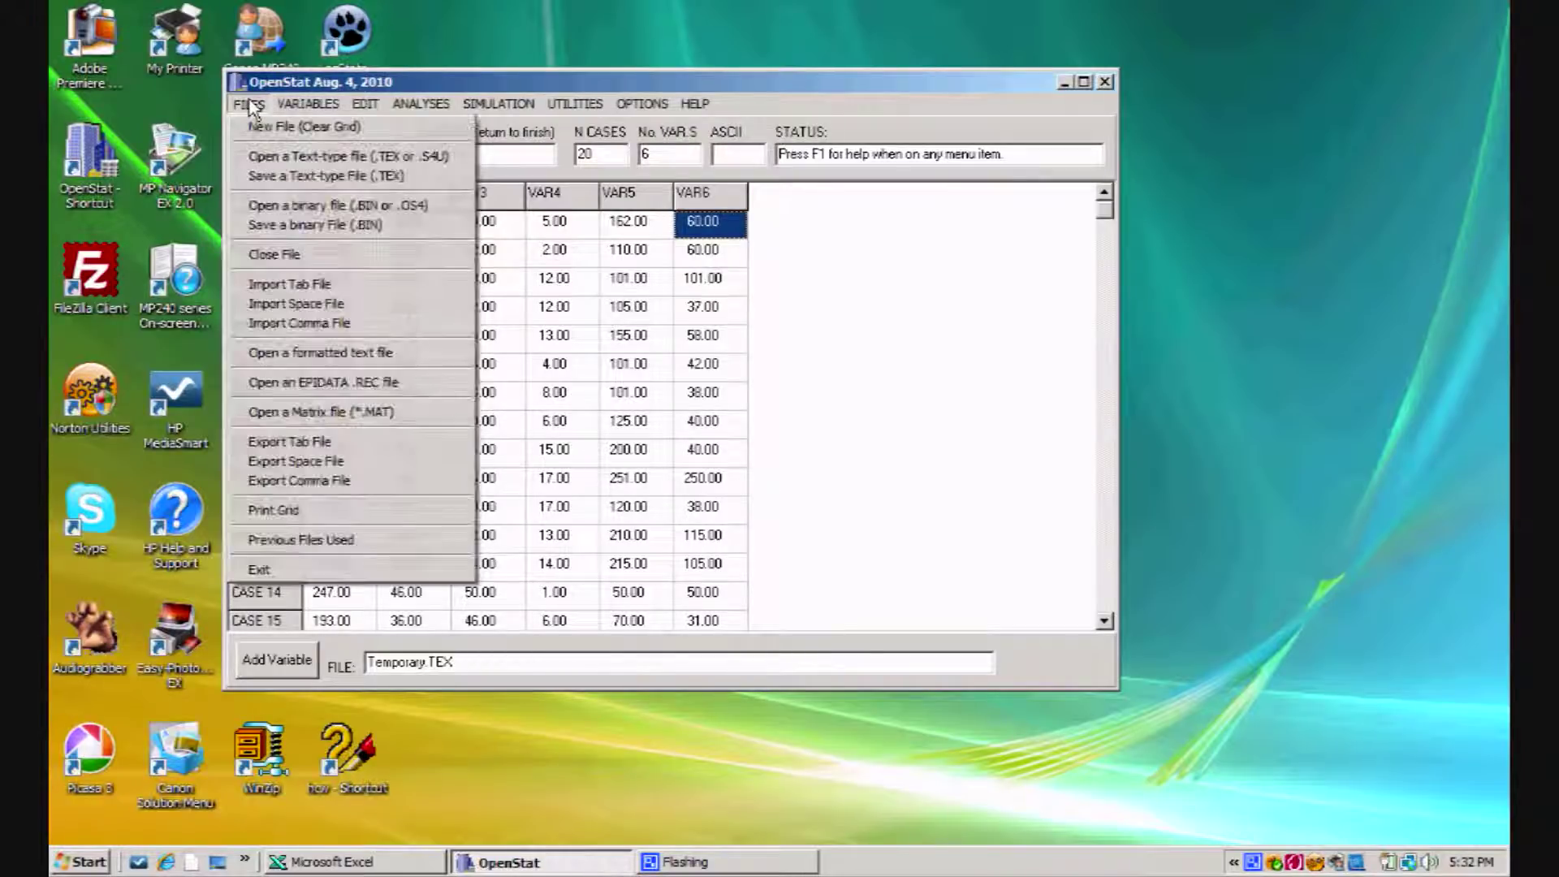
pyautogui.click(280, 177)
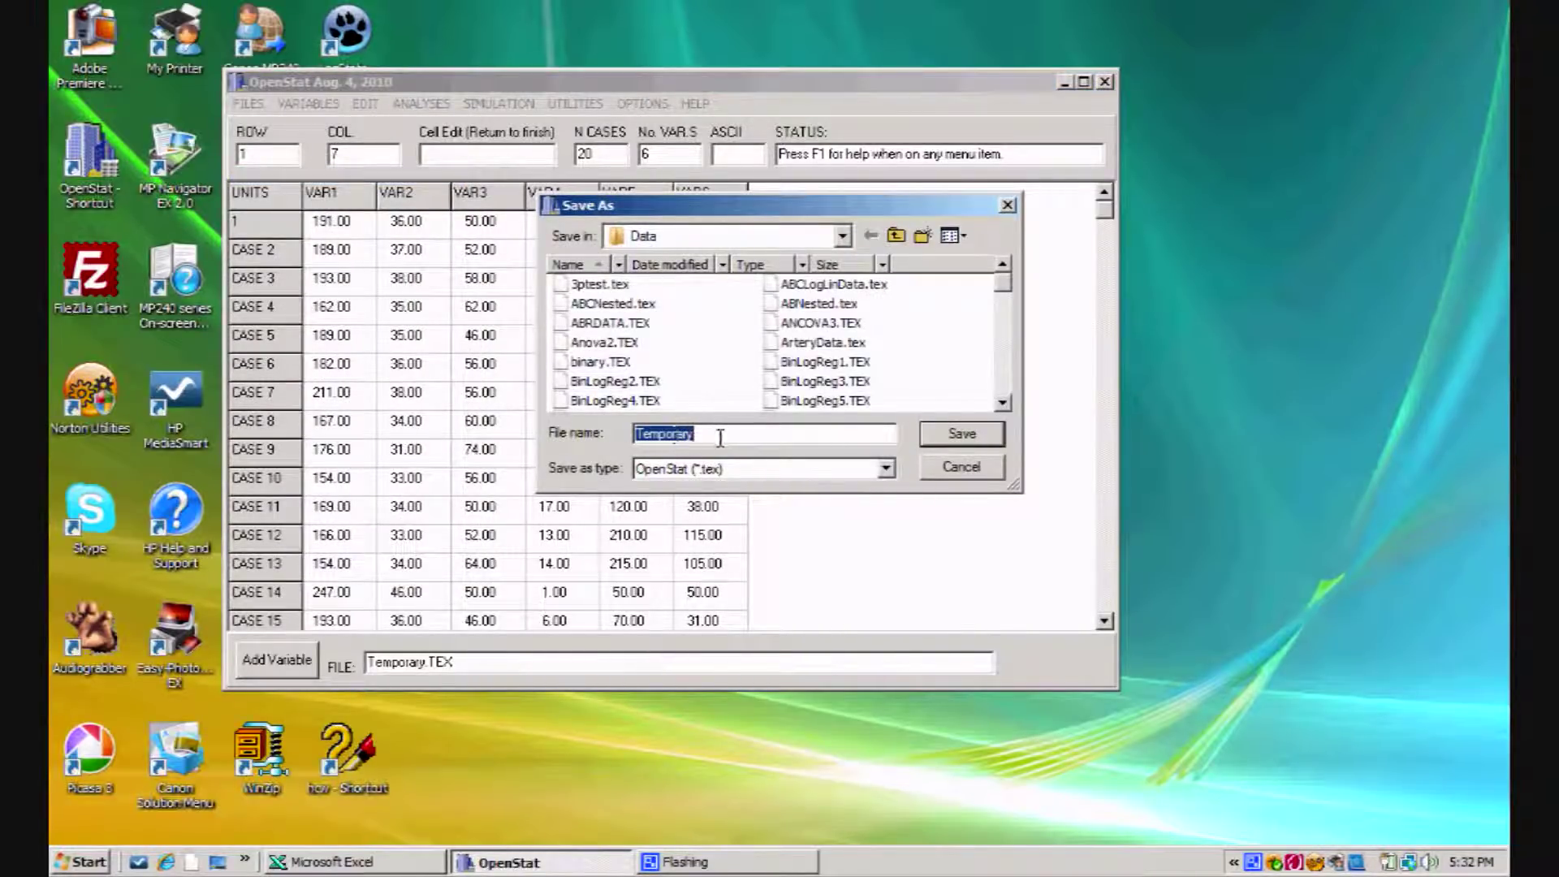
pyautogui.click(968, 436)
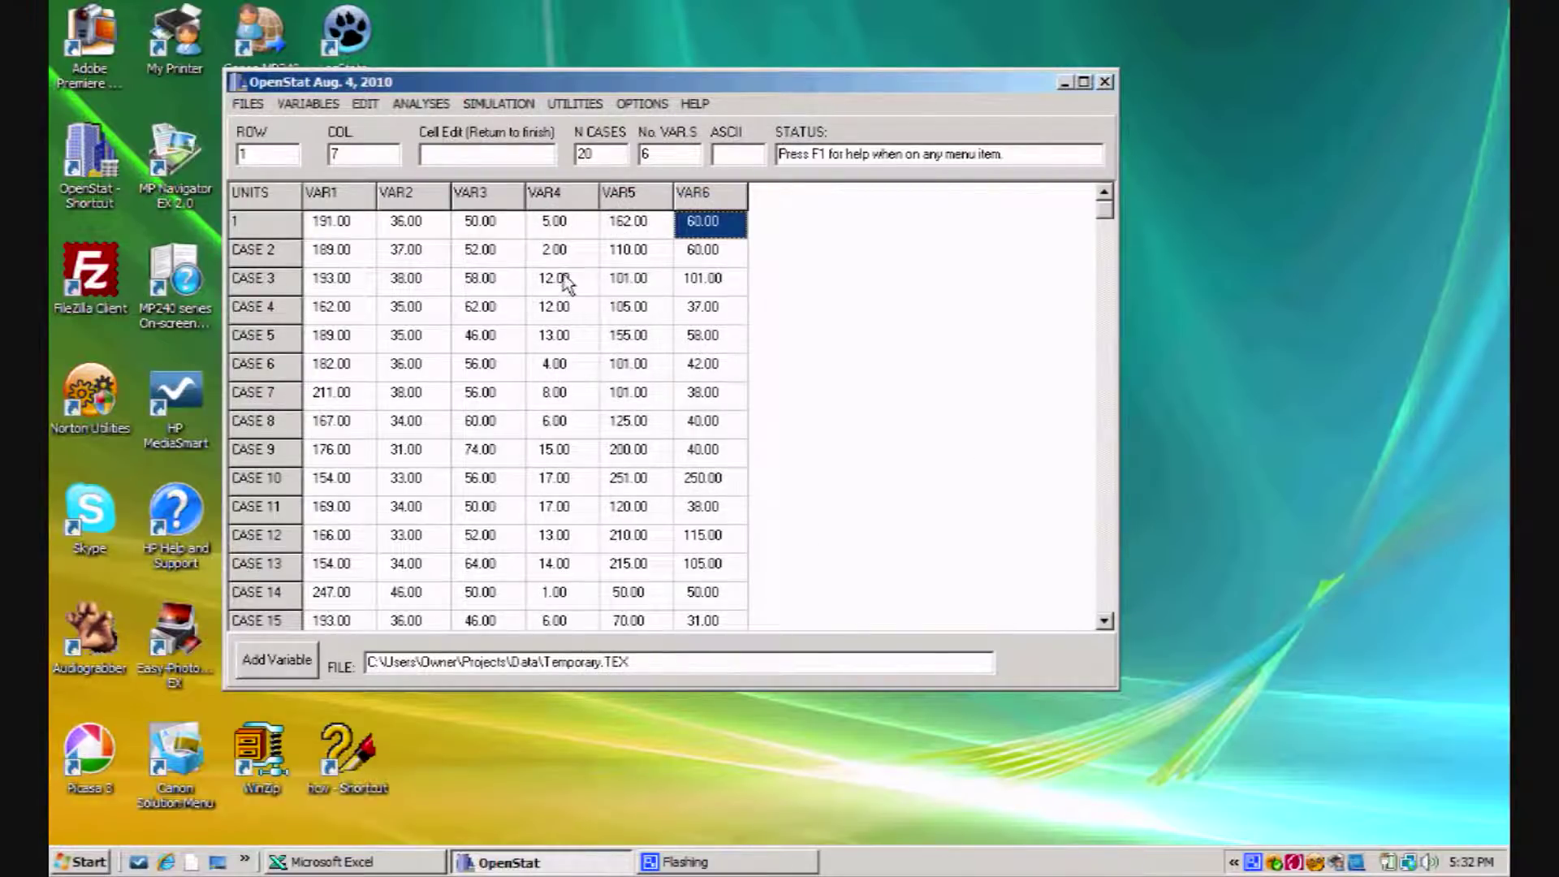
pyautogui.click(247, 104)
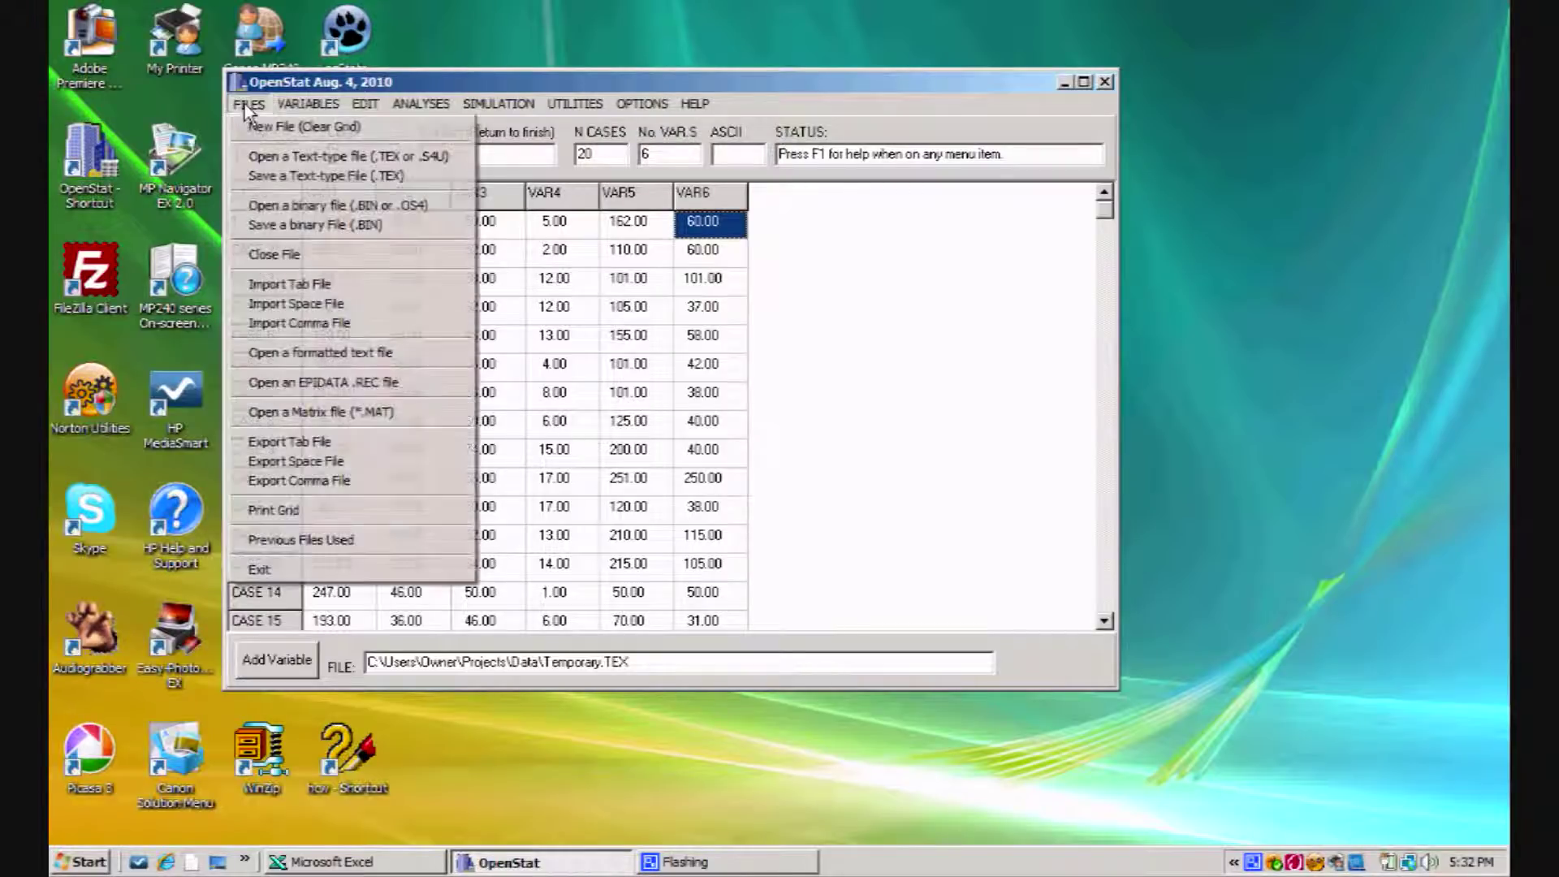
pyautogui.click(294, 254)
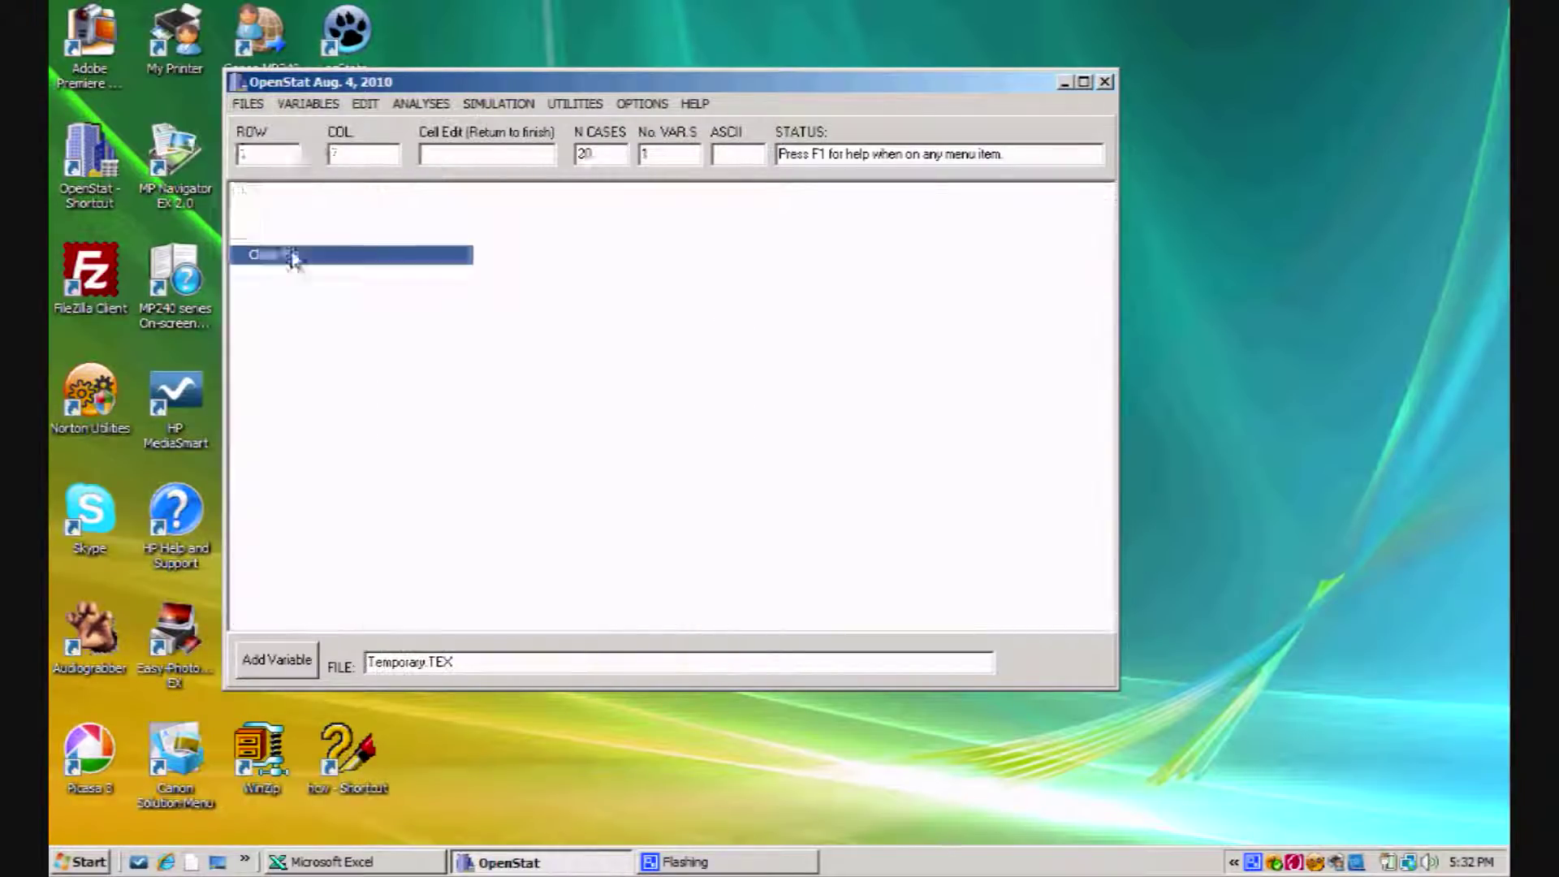
# - Open Temporary.TEX from the Data folder to reload the 20 cases of VAR1–VAR6
pyautogui.click(242, 103)
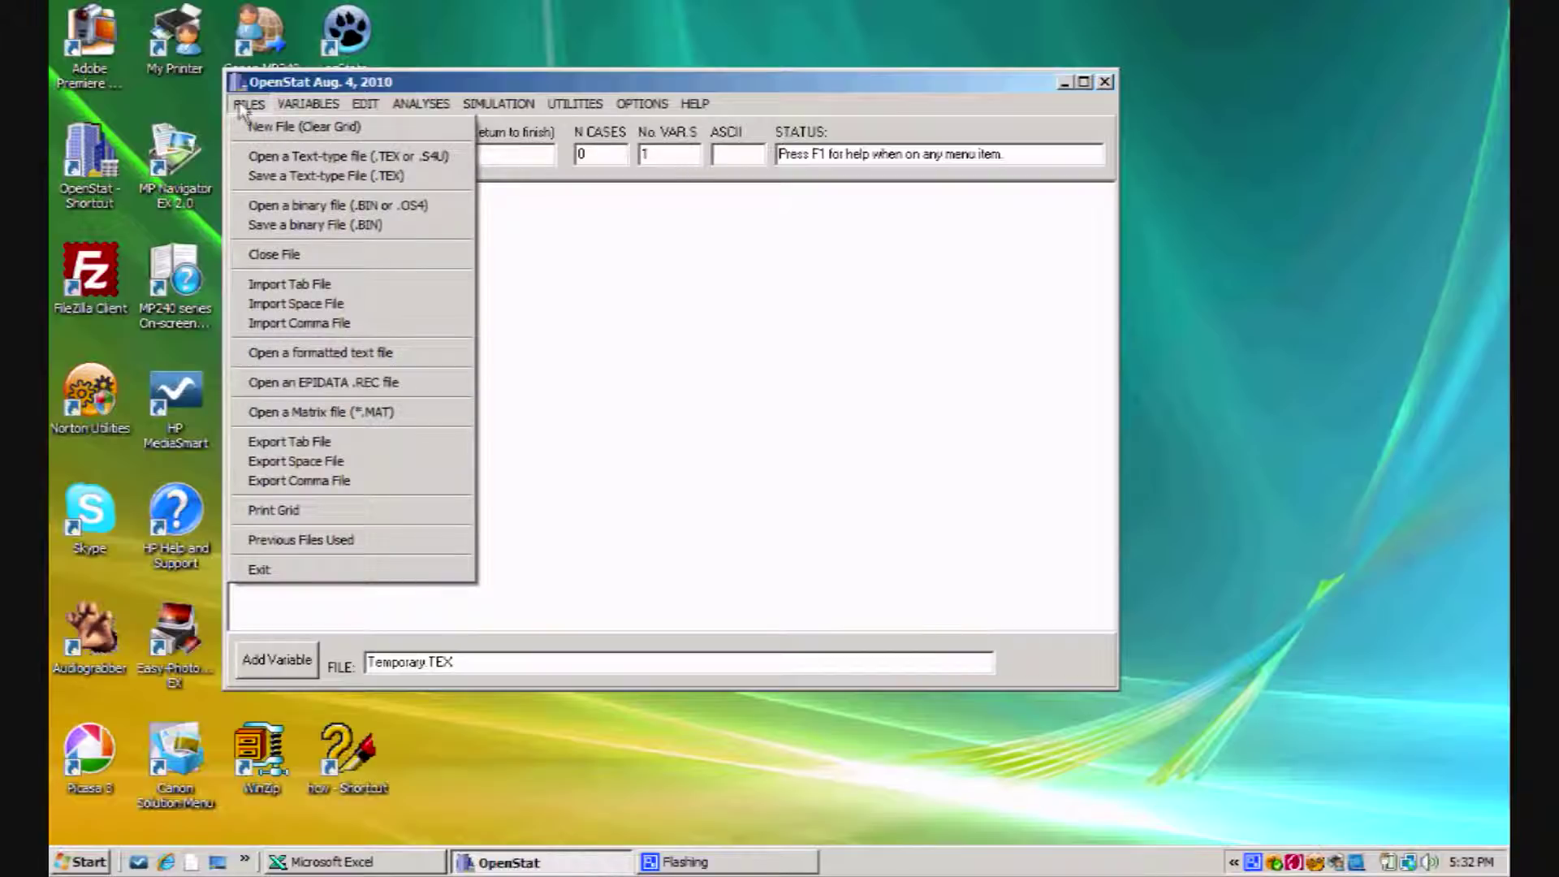
pyautogui.click(282, 159)
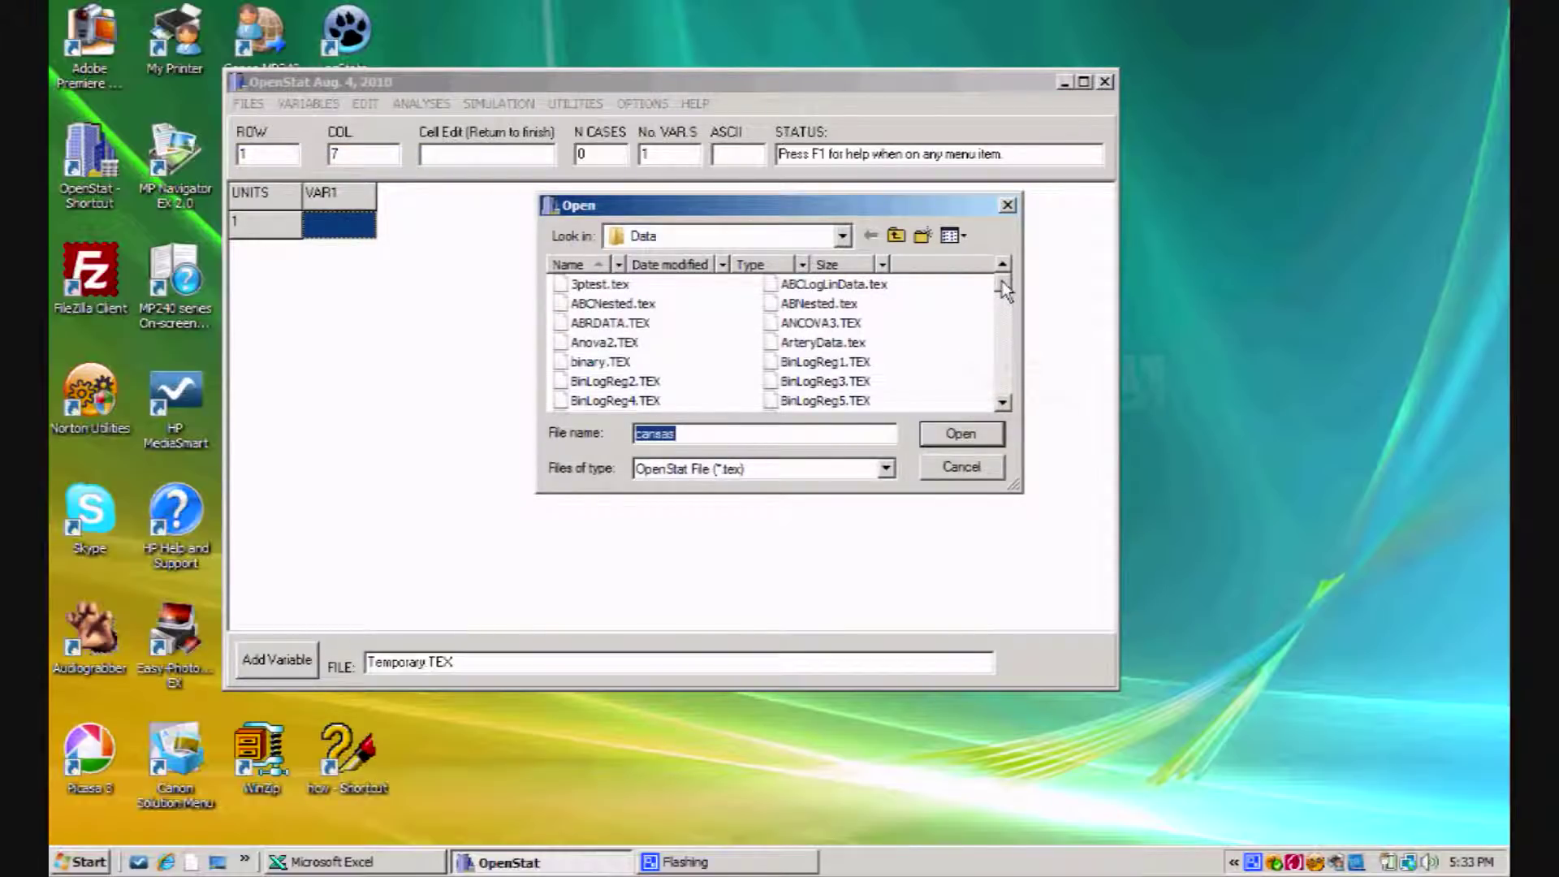
pyautogui.moveTo(1002, 281); pyautogui.dragTo(1002, 391)
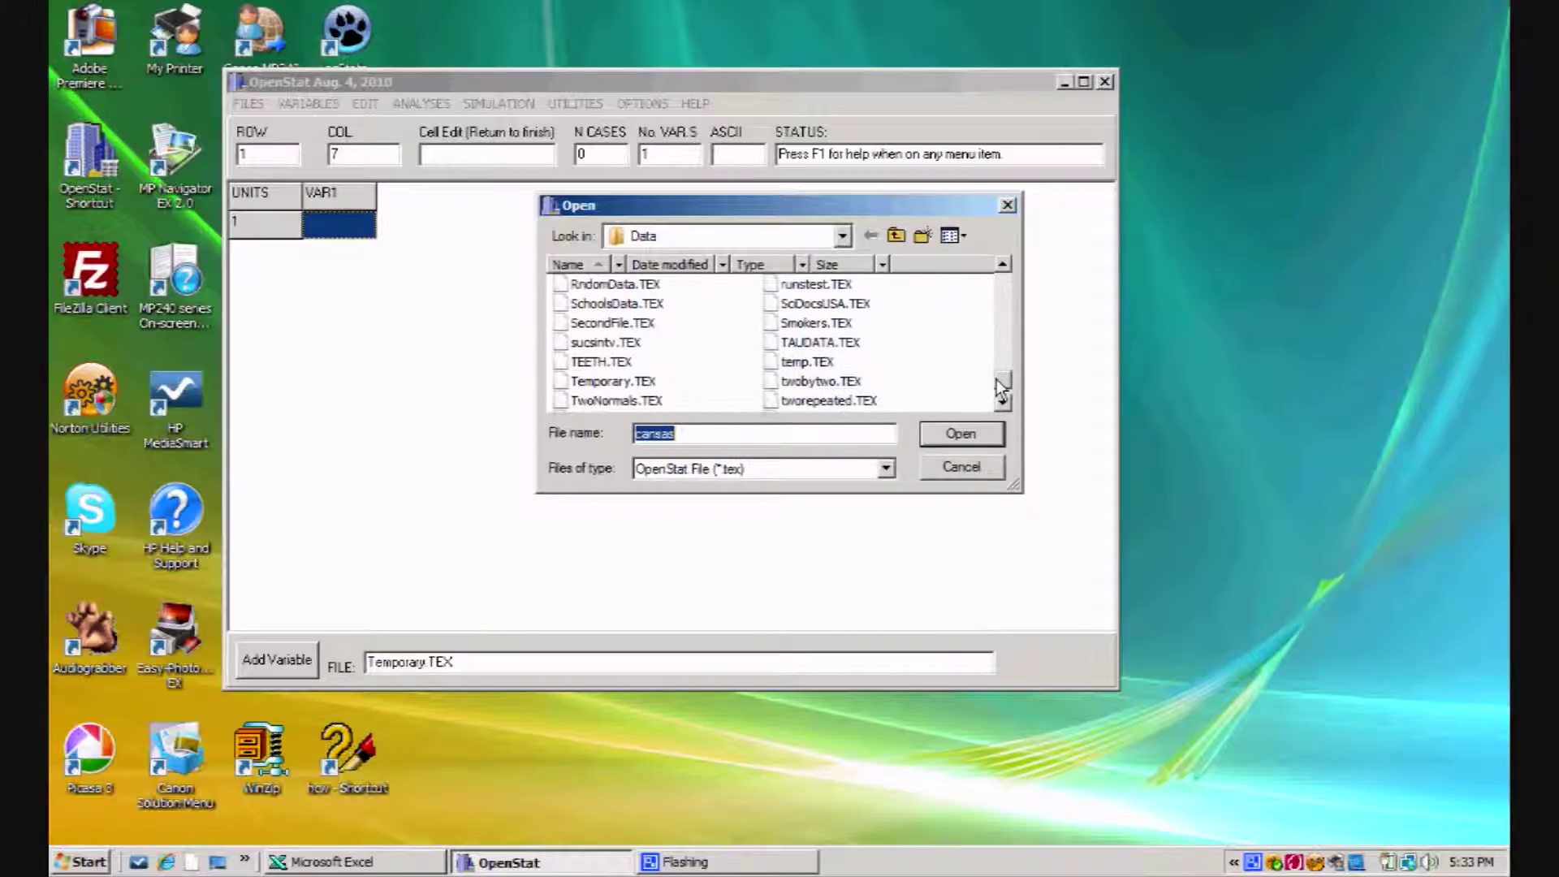
pyautogui.click(609, 381)
pyautogui.click(961, 434)
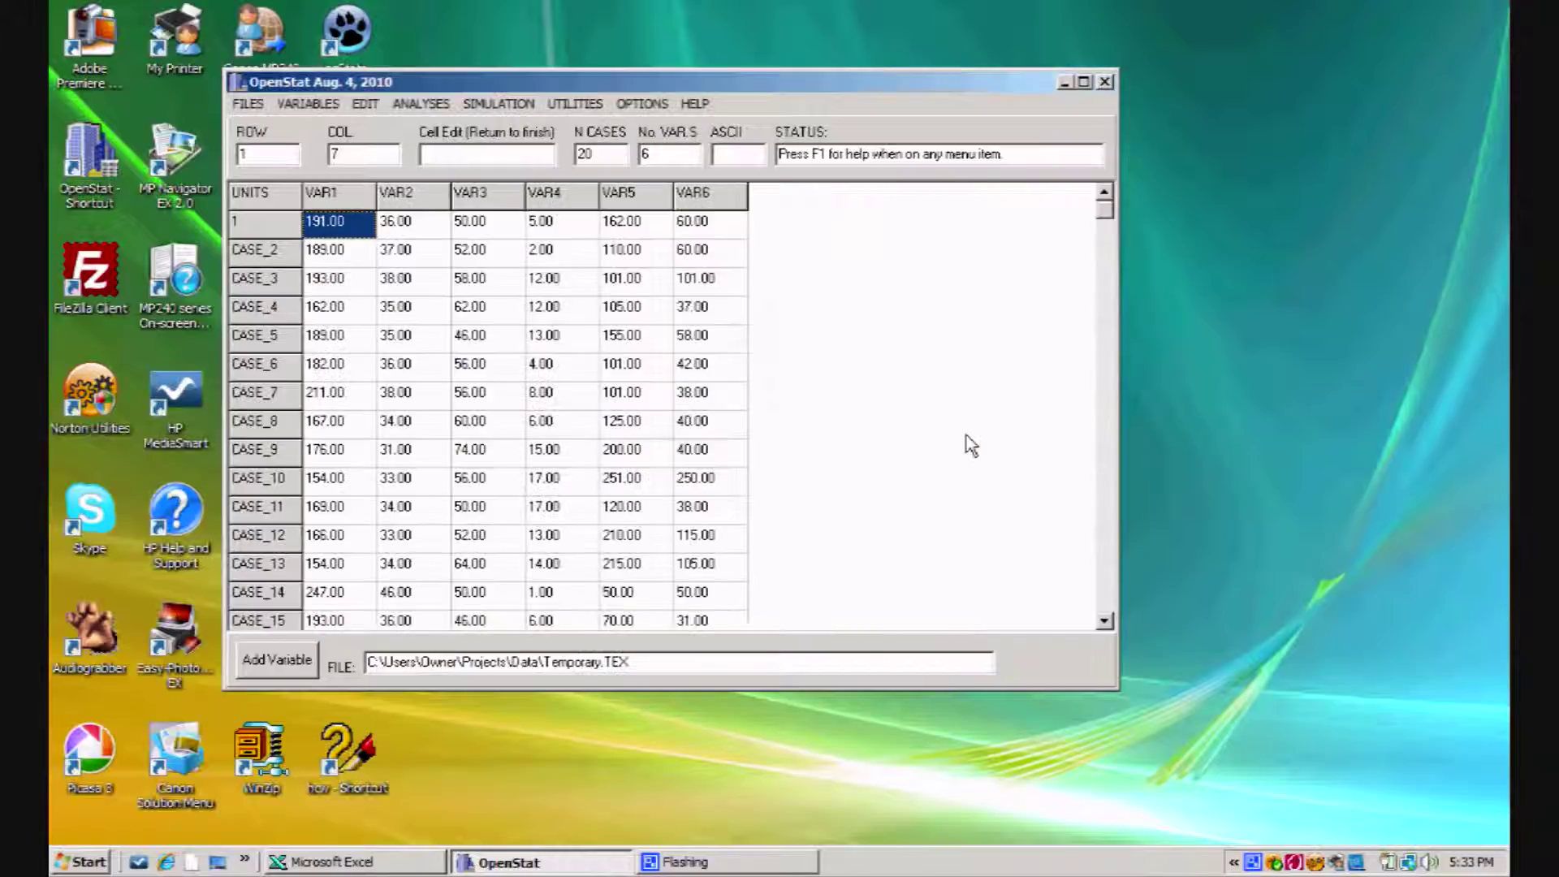